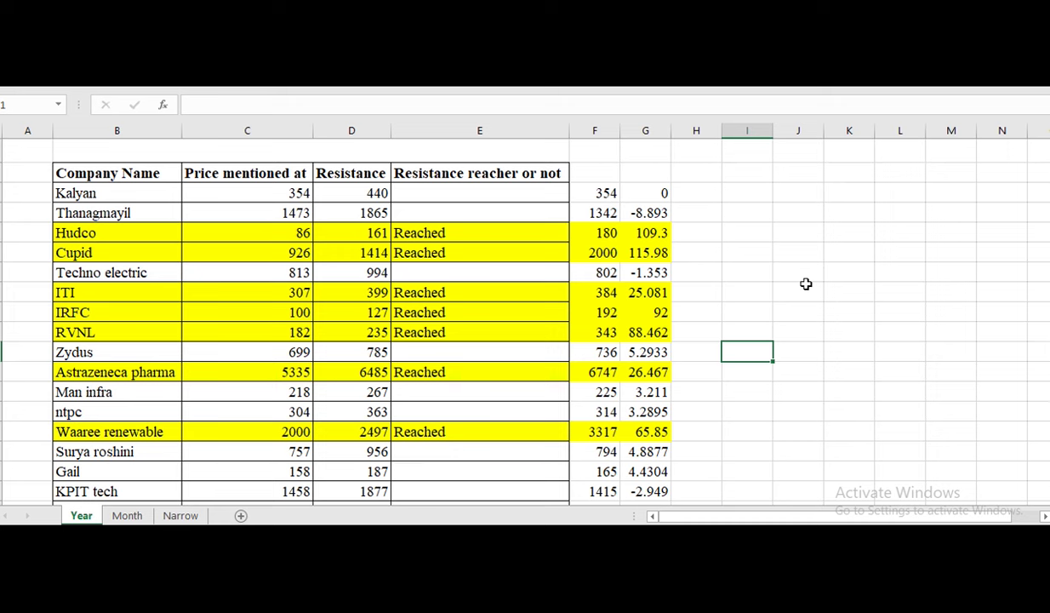
- Review the Year sheet's company list with its resistance levels and percentage returns through to the last row
{"action": "scroll", "coordinate": [264, 212], "scroll_direction": "down", "scroll_amount": 8}
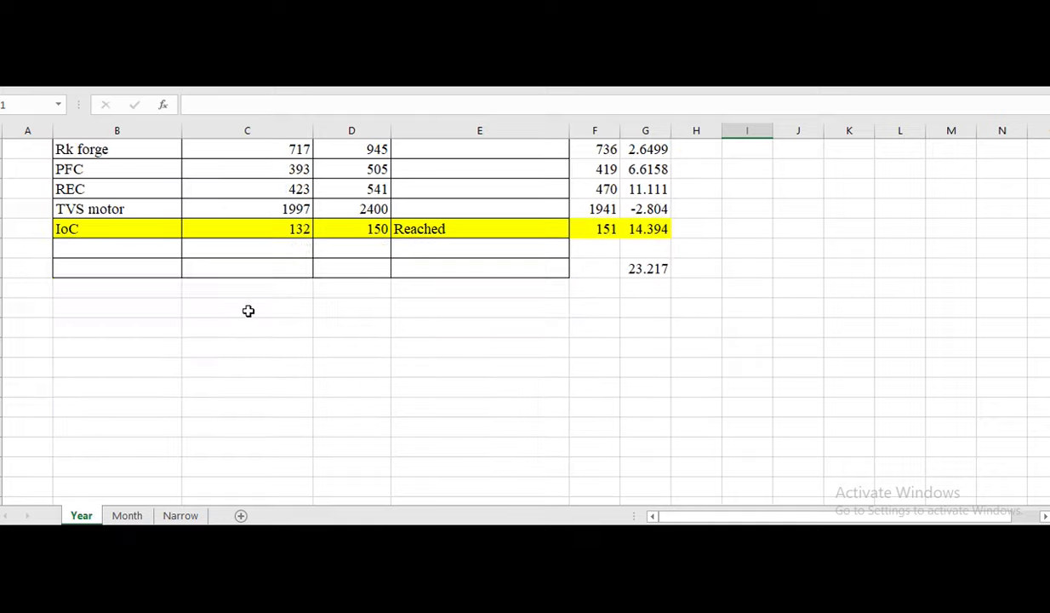
{"action": "scroll", "coordinate": [246, 310], "scroll_direction": "up", "scroll_amount": 7}
{"action": "scroll", "coordinate": [253, 349], "scroll_direction": "up", "scroll_amount": 1}
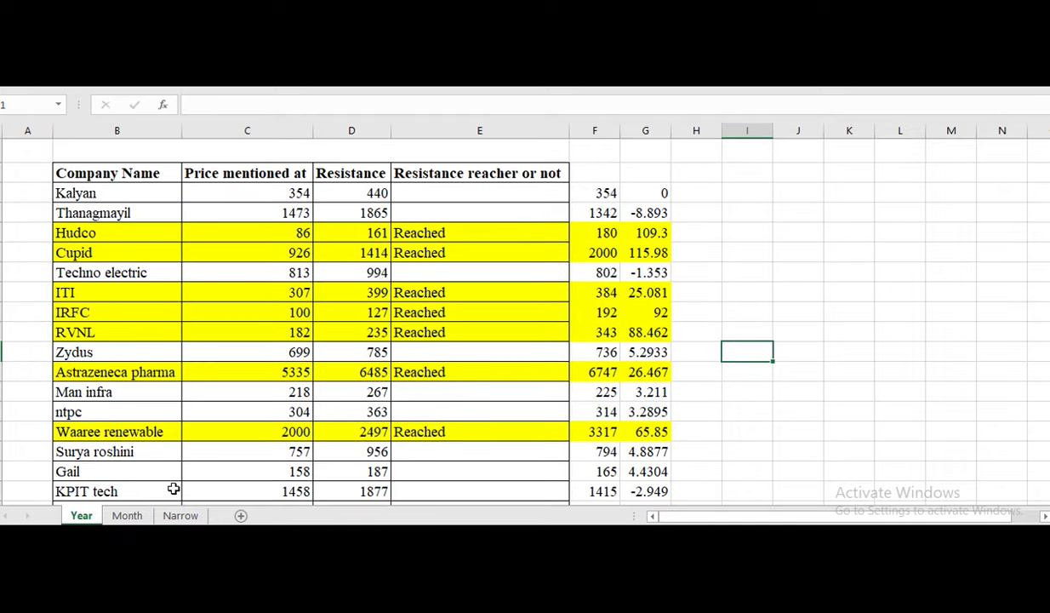
- Open the Month sheet and review its companies, mentioned prices, resistance levels and returns from first to last row
{"action": "left_click", "coordinate": [127, 515]}
{"action": "scroll", "coordinate": [320, 351], "scroll_direction": "up", "scroll_amount": 2}
{"action": "scroll", "coordinate": [233, 406], "scroll_direction": "up", "scroll_amount": 3}
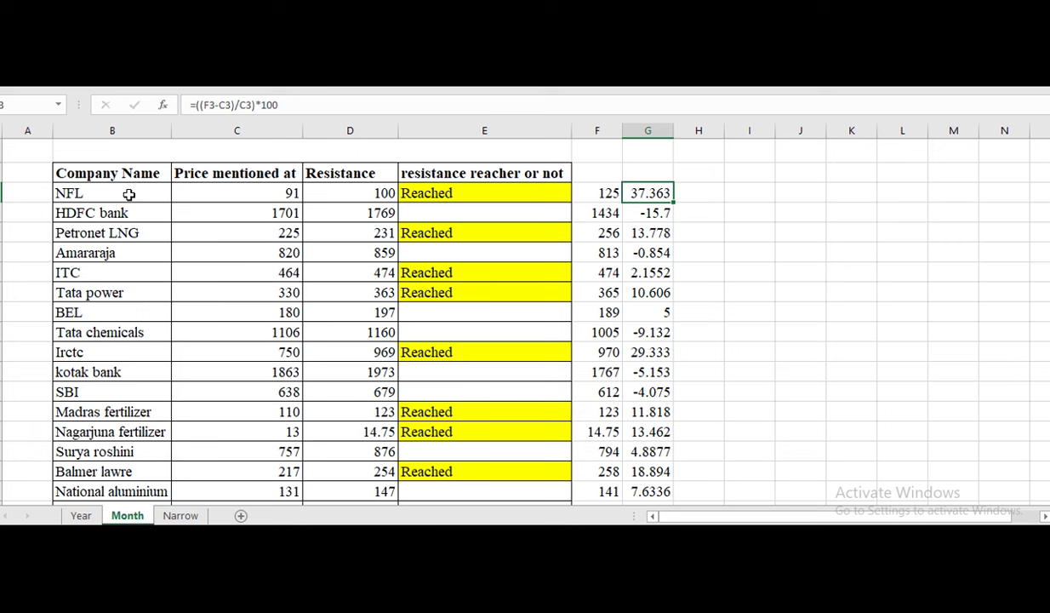
{"action": "scroll", "coordinate": [121, 196], "scroll_direction": "down", "scroll_amount": 3}
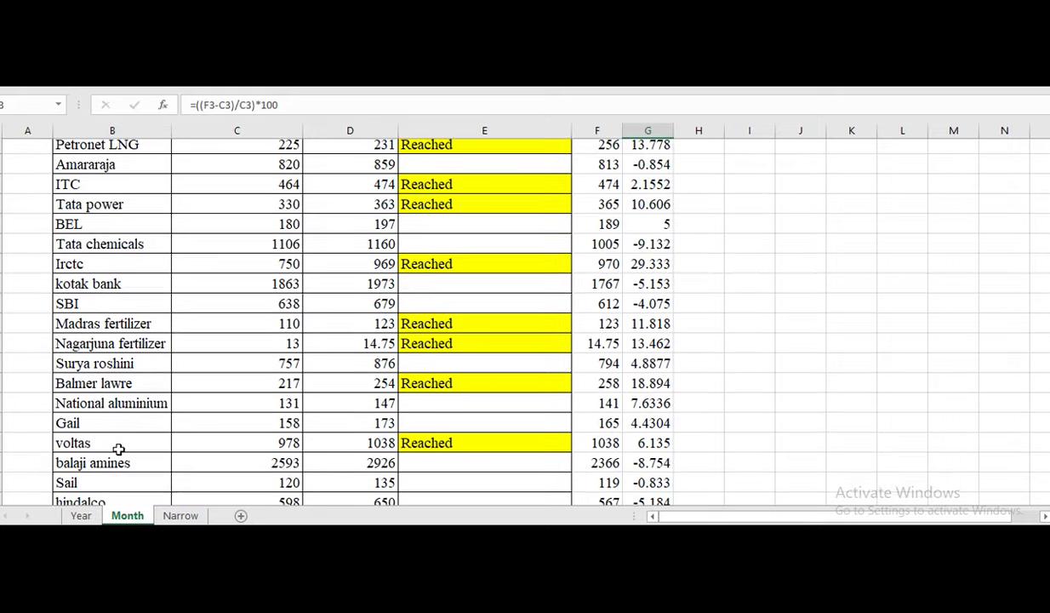
{"action": "scroll", "coordinate": [140, 439], "scroll_direction": "up", "scroll_amount": 3}
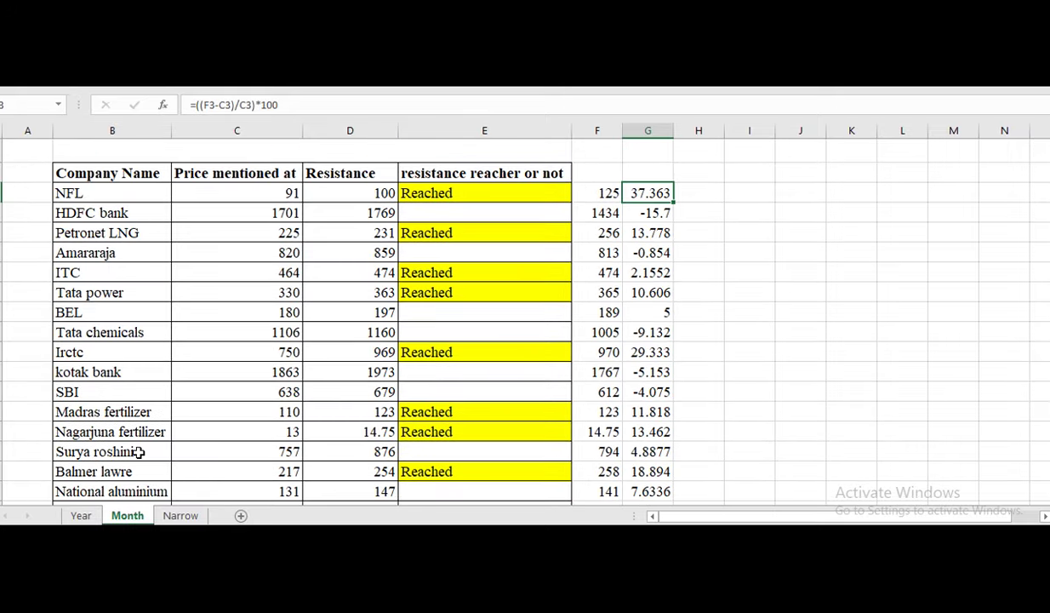
{"action": "scroll", "coordinate": [148, 467], "scroll_direction": "down", "scroll_amount": 2}
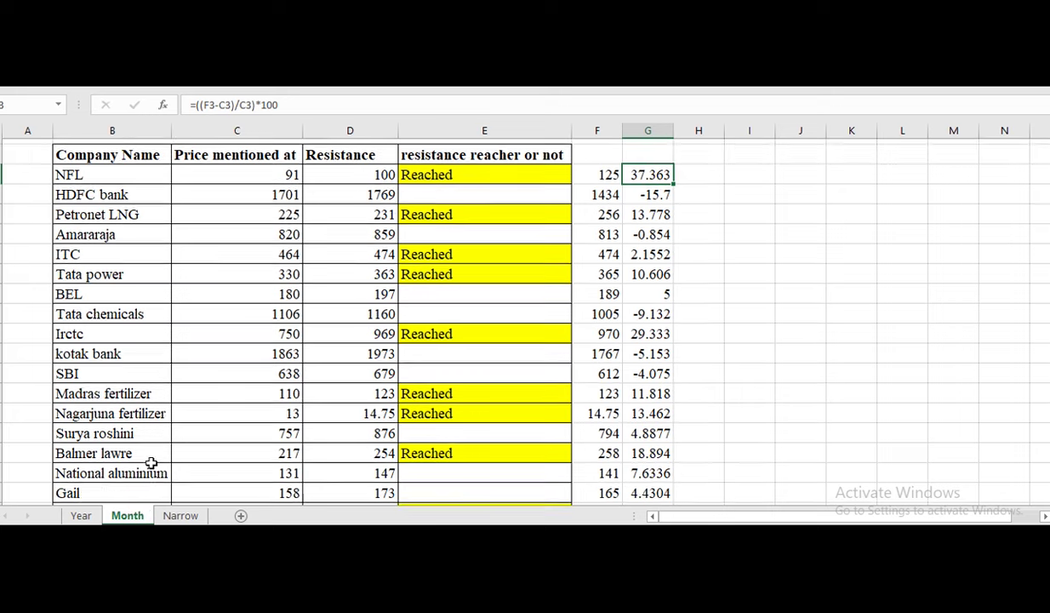
{"action": "scroll", "coordinate": [153, 455], "scroll_direction": "down", "scroll_amount": 2}
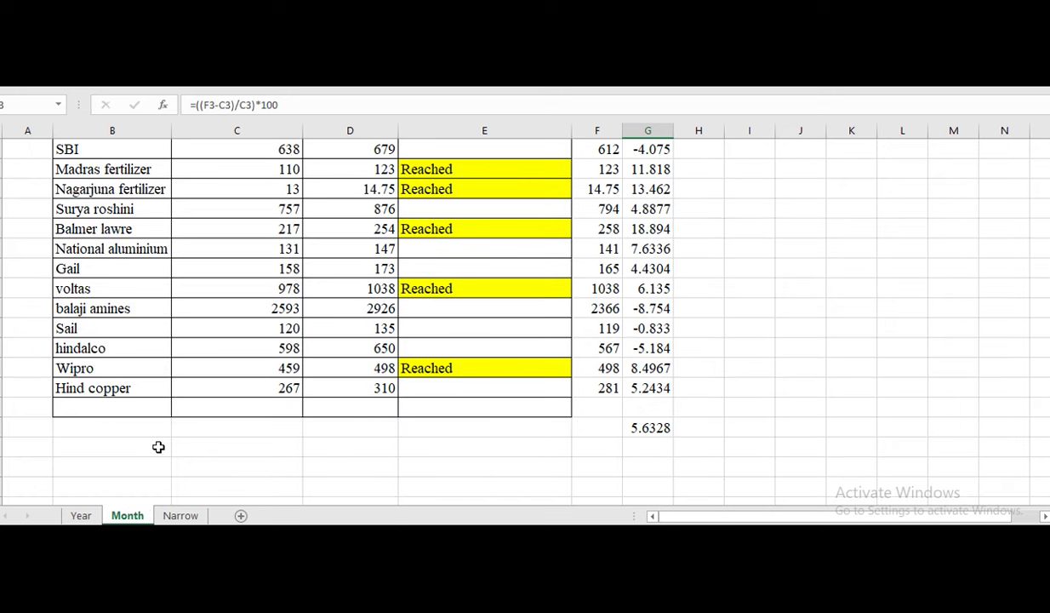
{"action": "scroll", "coordinate": [159, 447], "scroll_direction": "up", "scroll_amount": 2}
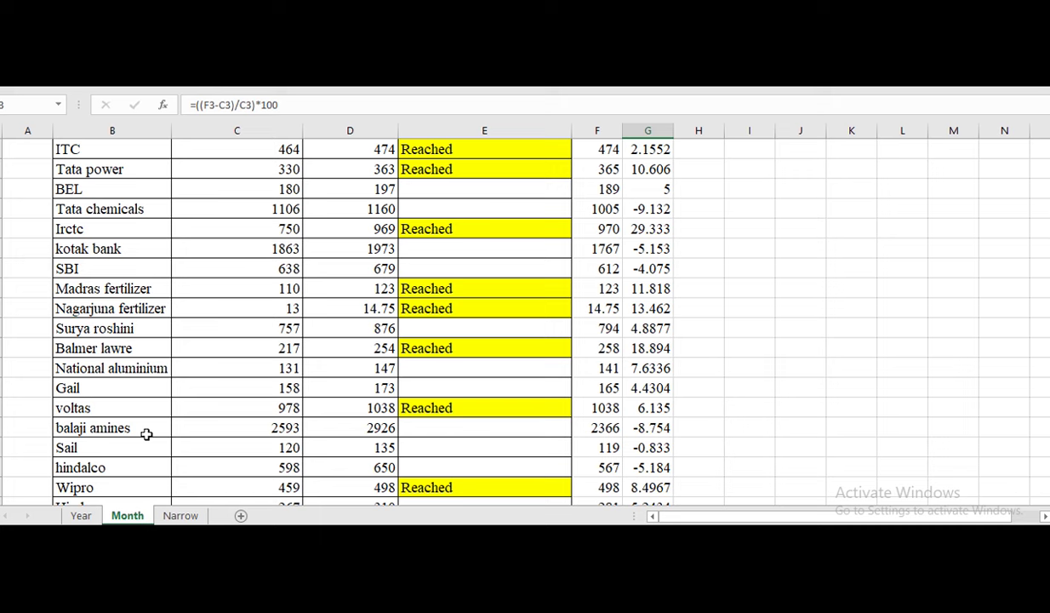
{"action": "scroll", "coordinate": [146, 434], "scroll_direction": "up", "scroll_amount": 2}
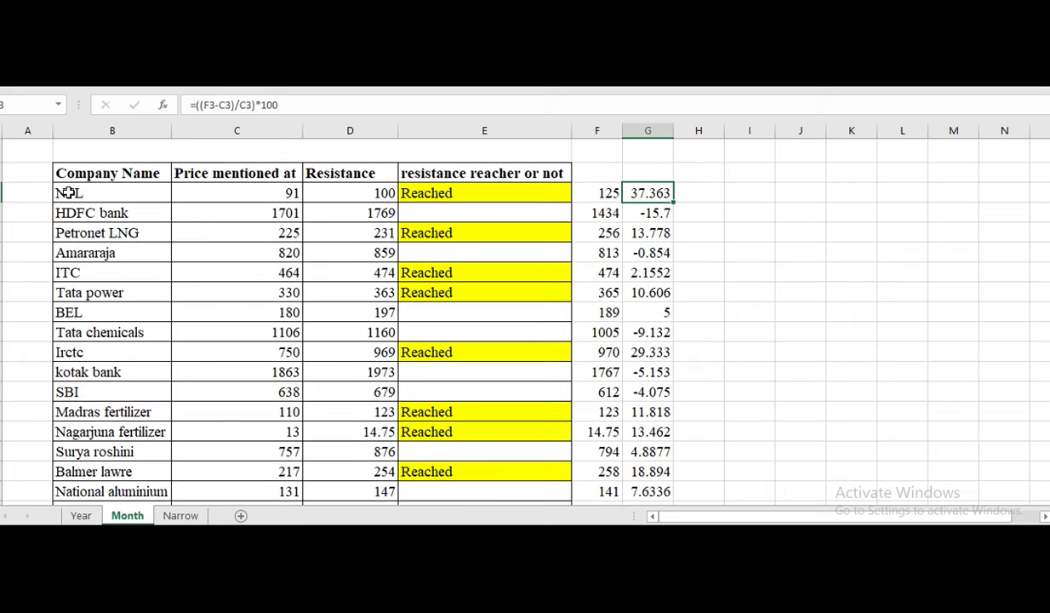
- Open the Narrow sheet and review its monthly and yearly stocks with their resistance and support levels
{"action": "left_click", "coordinate": [180, 515]}
{"action": "scroll", "coordinate": [101, 280], "scroll_direction": "up", "scroll_amount": 1}
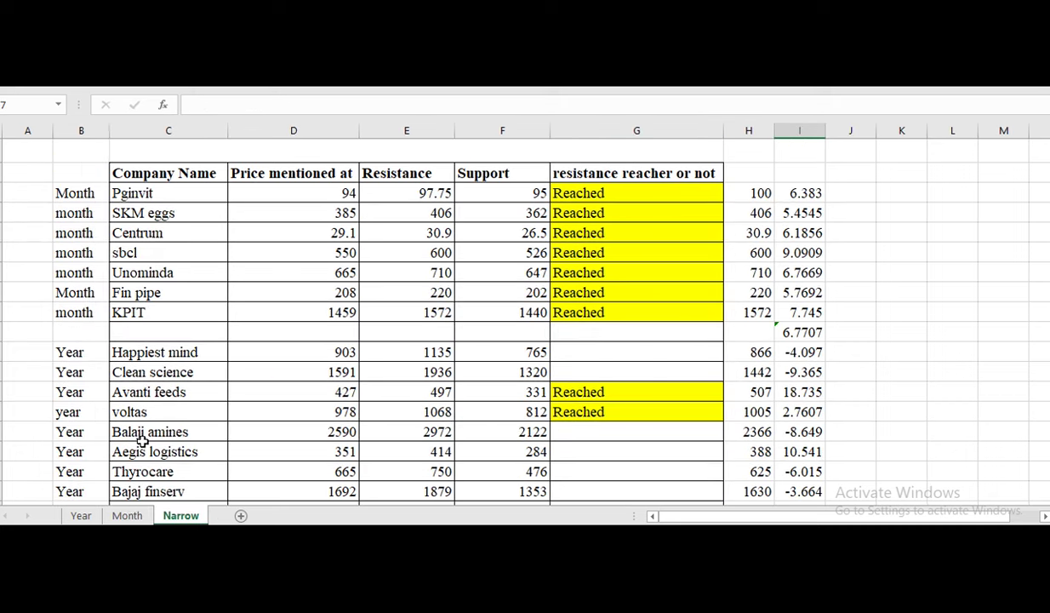
{"action": "scroll", "coordinate": [142, 440], "scroll_direction": "down", "scroll_amount": 3}
- Switch to TradingView and examine the latest candles and pivot levels on the weekly Kalyan Jewellers chart
{"action": "key", "text": "alt+Tab"}
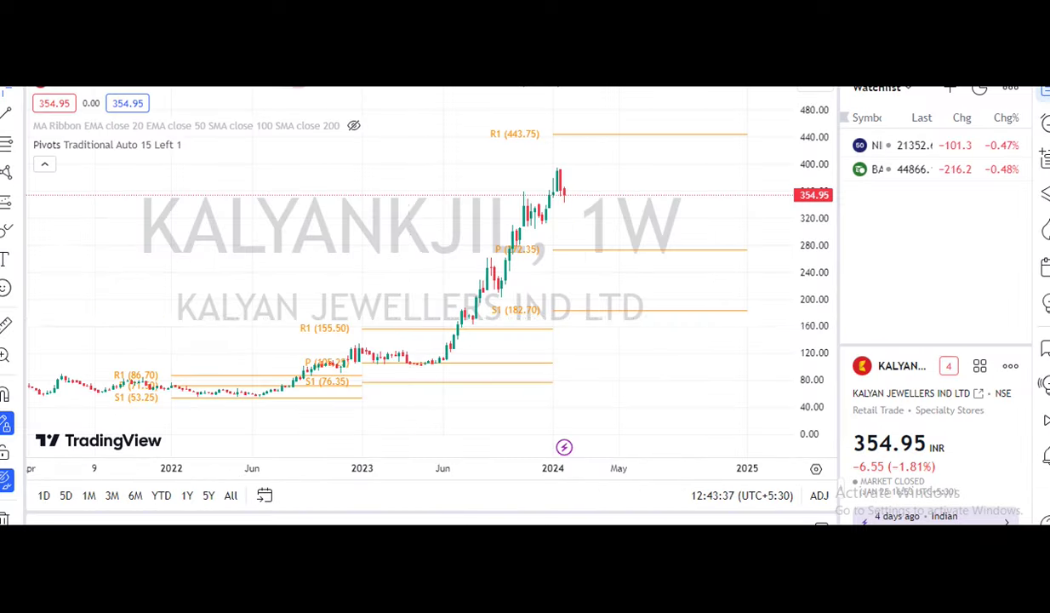
{"action": "scroll", "coordinate": [509, 291], "scroll_direction": "up", "scroll_amount": 2}
{"action": "scroll", "coordinate": [471, 242], "scroll_direction": "down", "scroll_amount": 3}
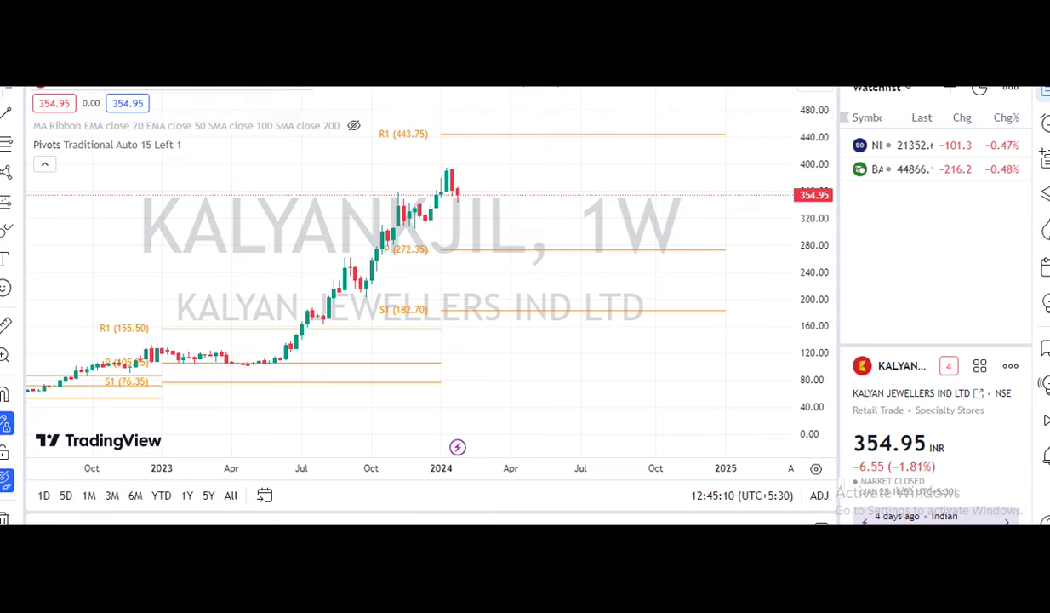
{"action": "mouse_move", "coordinate": [108, 149]}
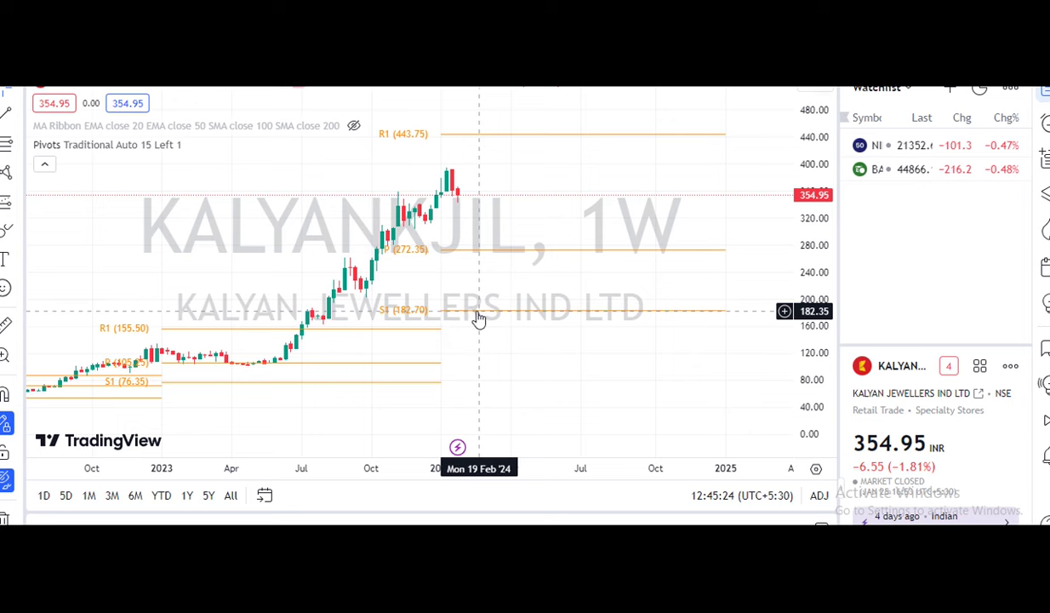
- Search for the symbol NFL and load the NSE chart of National Ferti.Ltd
{"action": "left_click", "coordinate": [51, 91]}
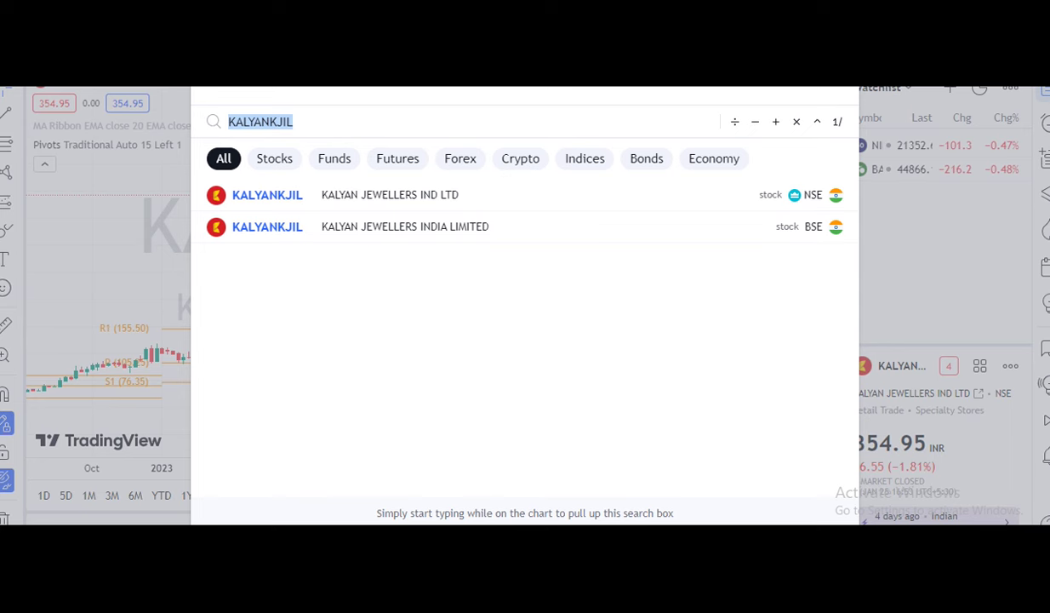
{"action": "type", "text": "NFL"}
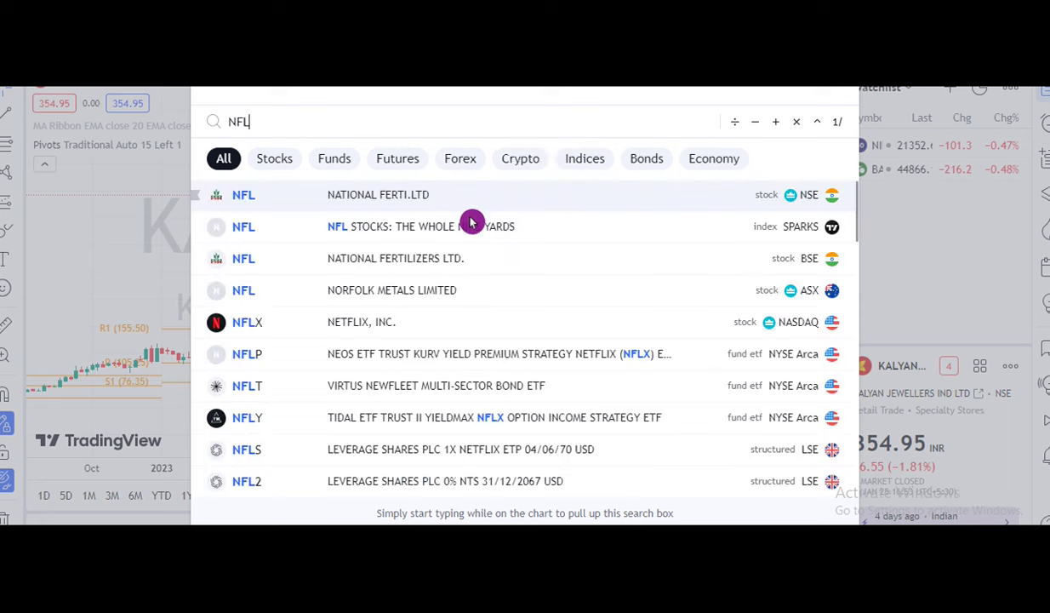
{"action": "left_click", "coordinate": [471, 205]}
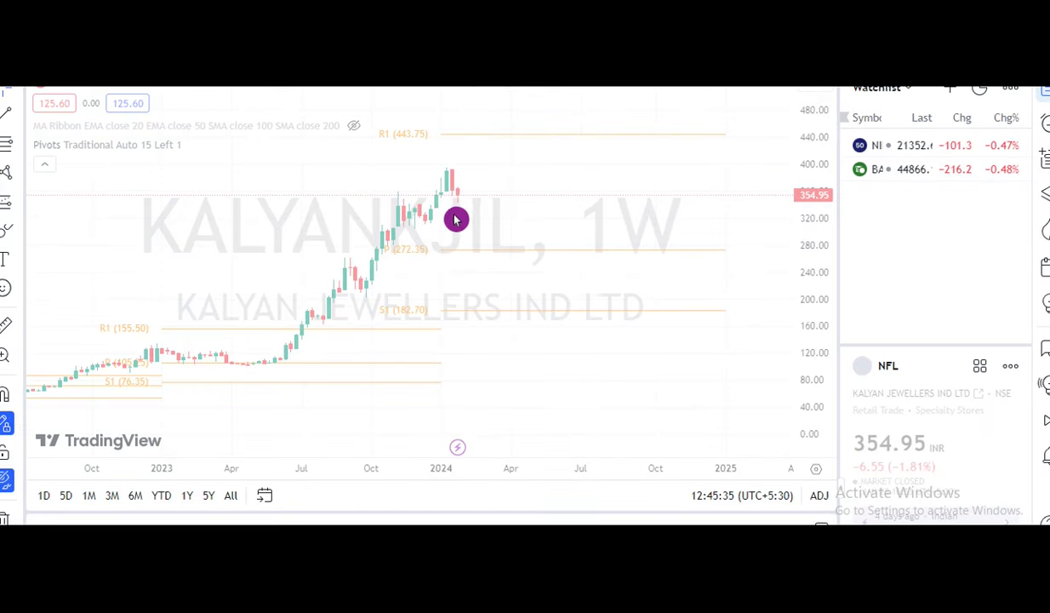
- Set the NFL chart's interval to 1 day and examine its recent candles against the pivot levels
{"action": "left_click", "coordinate": [198, 75]}
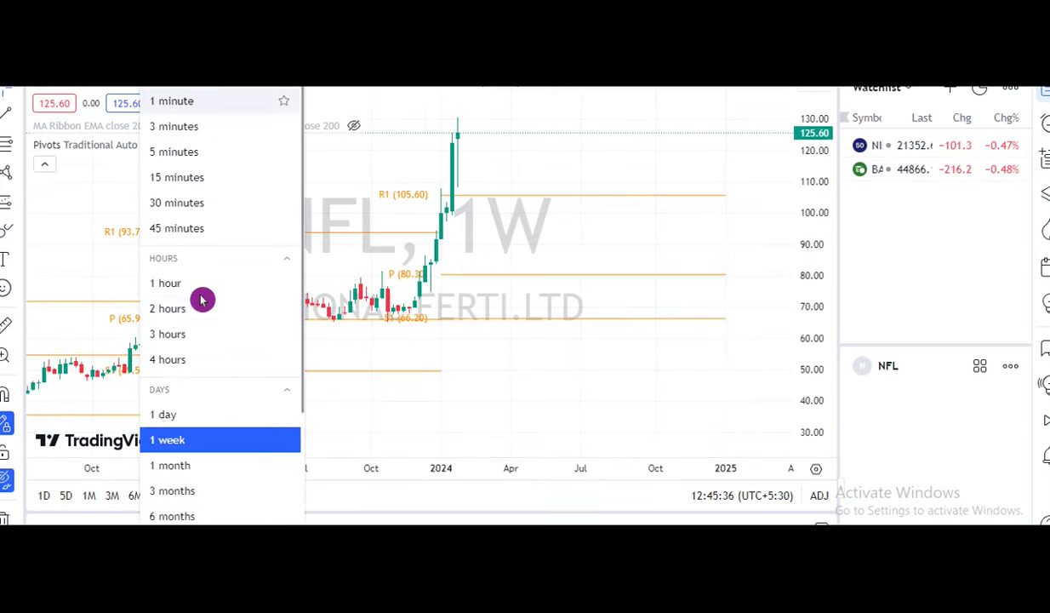
{"action": "left_click", "coordinate": [177, 438]}
{"action": "type", "text": "1D"}
{"action": "key", "text": "Return"}
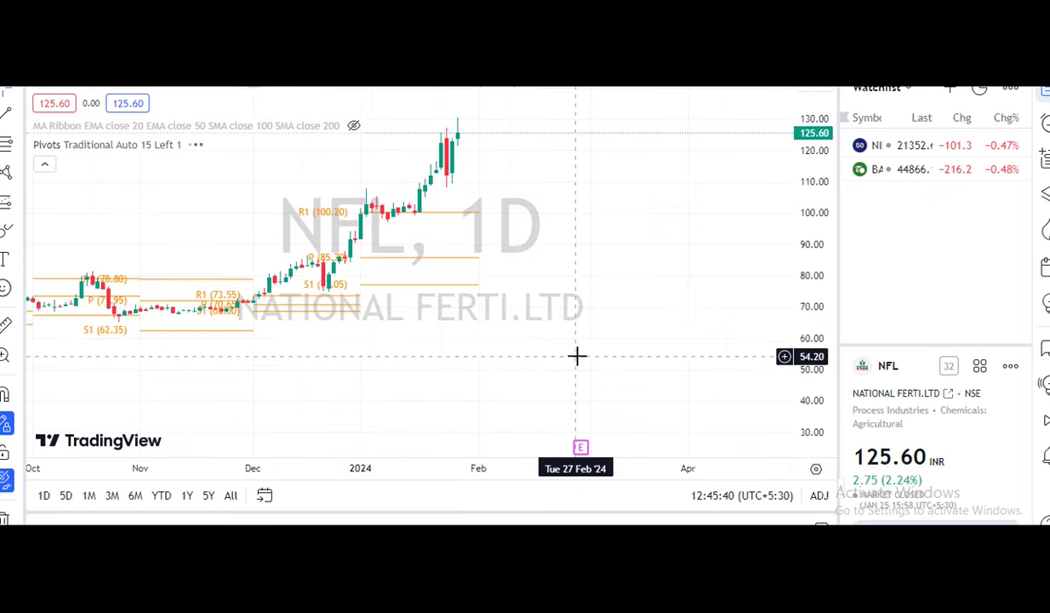
{"action": "scroll", "coordinate": [408, 312], "scroll_direction": "up", "scroll_amount": 3}
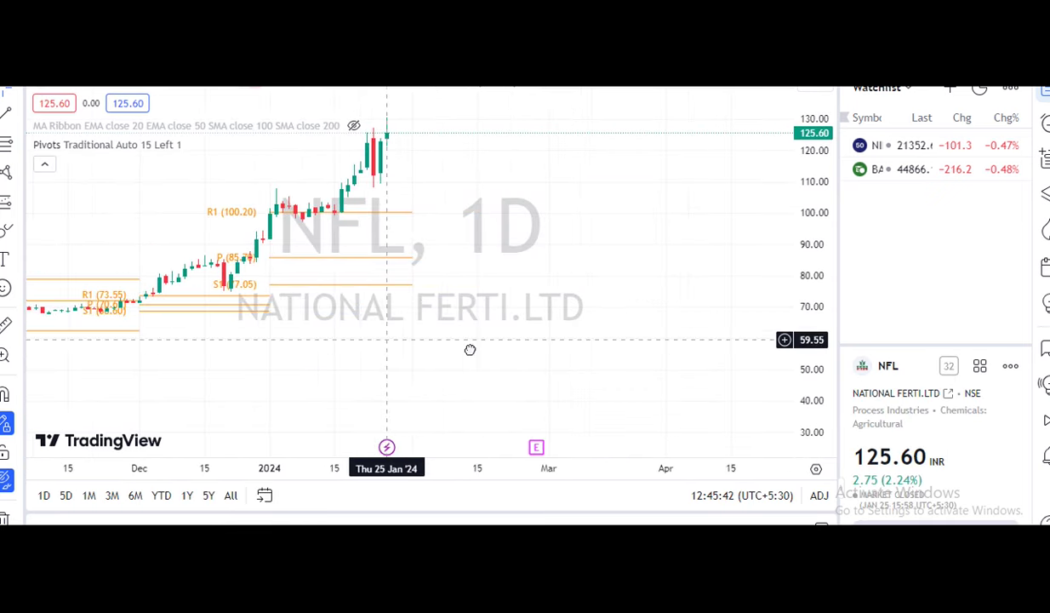
{"action": "left_click_drag", "start_coordinate": [469, 347], "coordinate": [621, 356]}
{"action": "scroll", "coordinate": [486, 311], "scroll_direction": "down", "scroll_amount": 1}
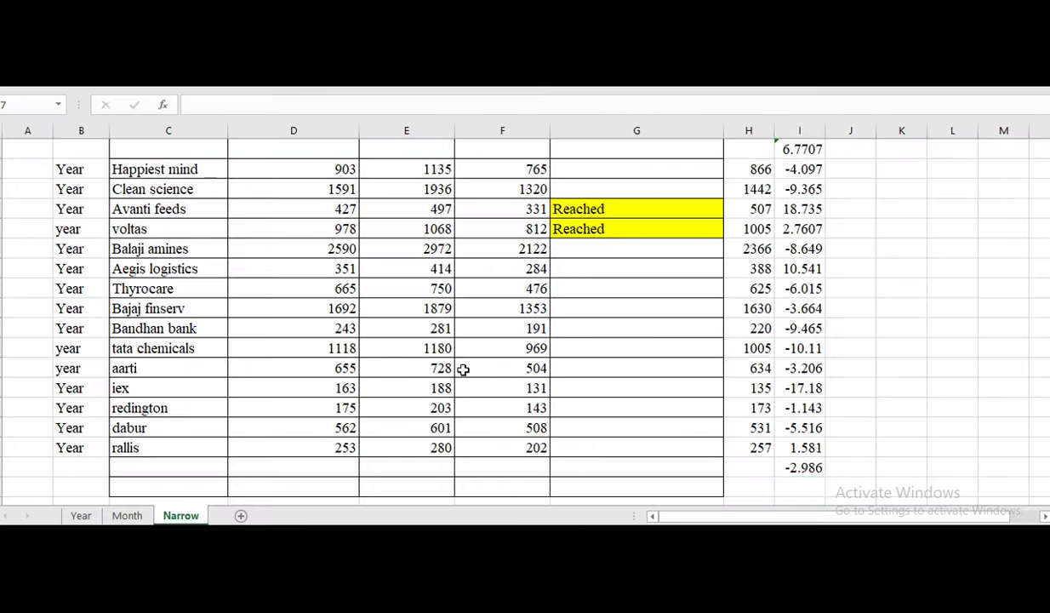
- Check the first entries of the spreadsheet's Narrow sheet, and load the PGINVIT chart in TradingView
{"action": "scroll", "coordinate": [162, 323], "scroll_direction": "up", "scroll_amount": 2}
{"action": "scroll", "coordinate": [161, 276], "scroll_direction": "up", "scroll_amount": 1}
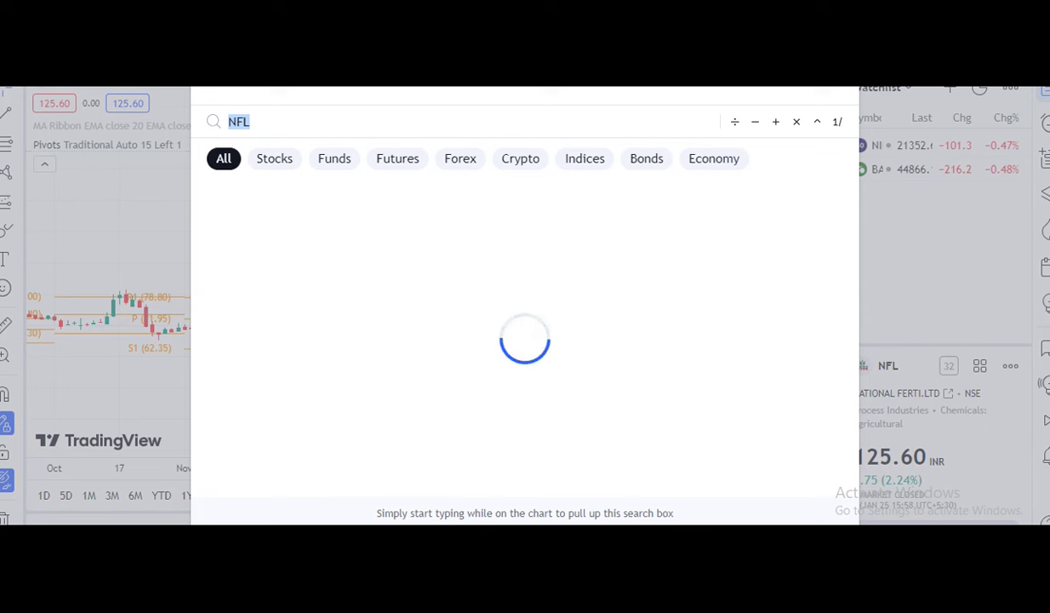
{"action": "type", "text": "PGINVI"}
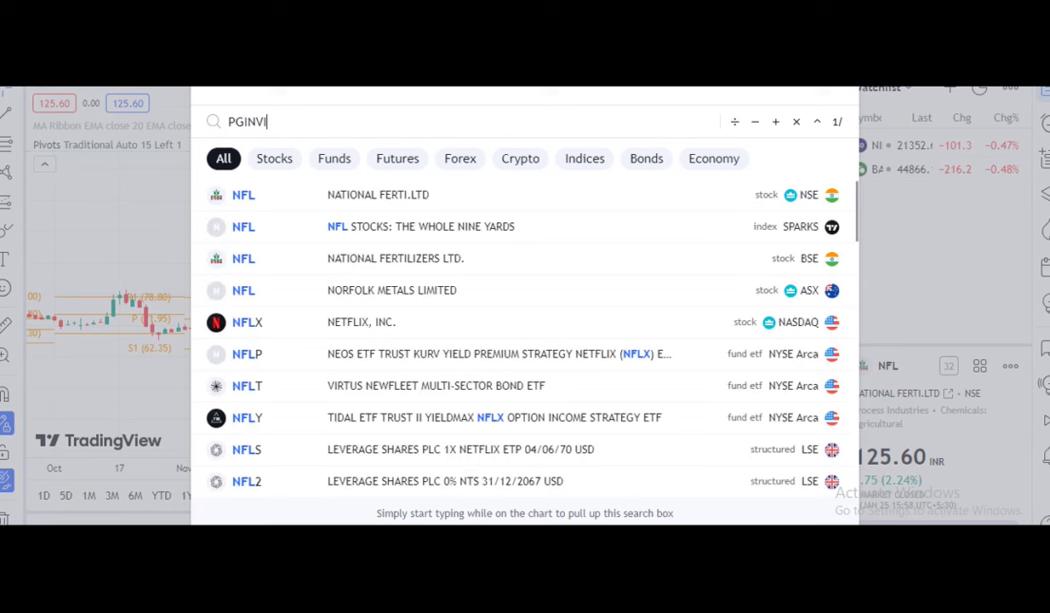
{"action": "left_click", "coordinate": [387, 192]}
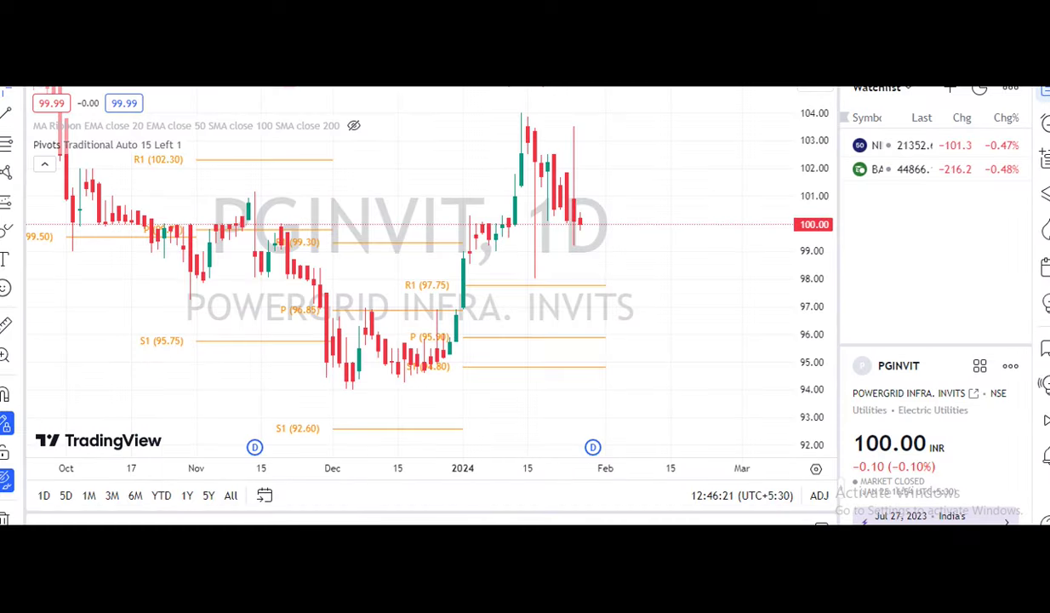
- Search for HAPPIEST and load the NSE chart of Happiest Minds Techno Ltd
{"action": "key", "text": "ctrl+k"}
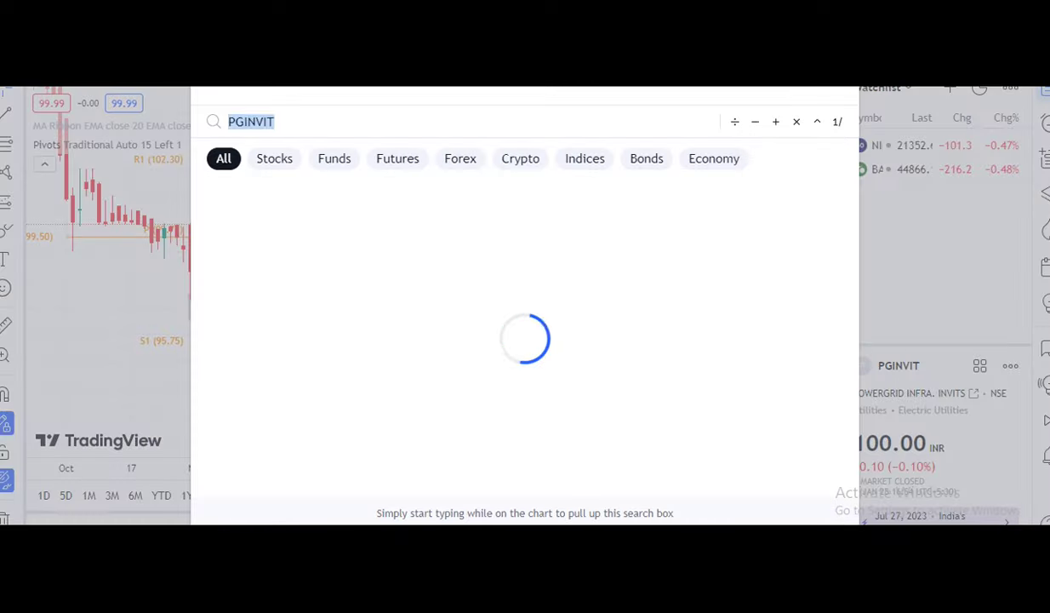
{"action": "type", "text": "HAPPIEST"}
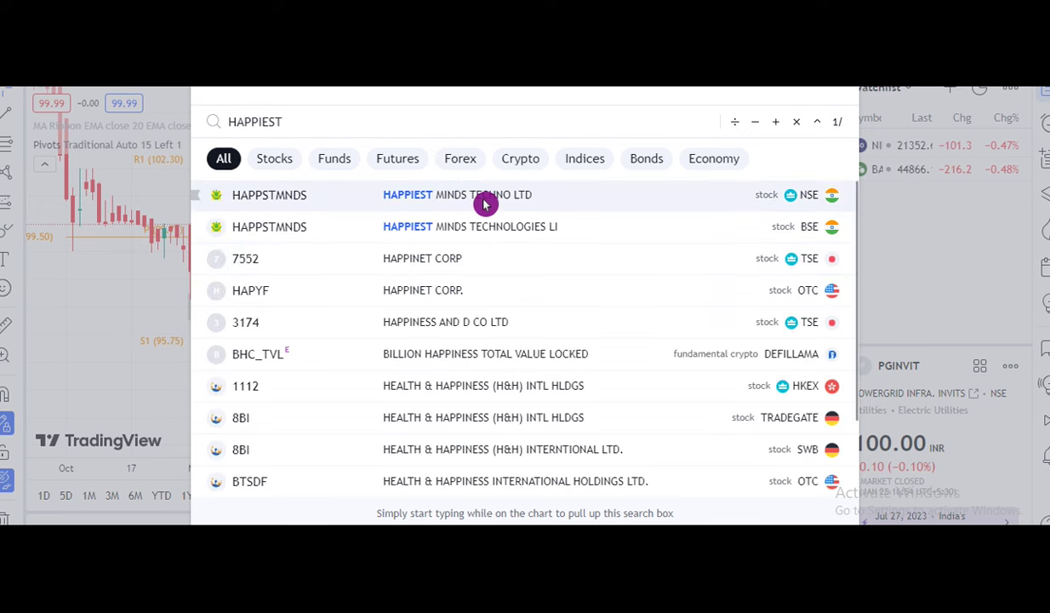
{"action": "left_click", "coordinate": [484, 201]}
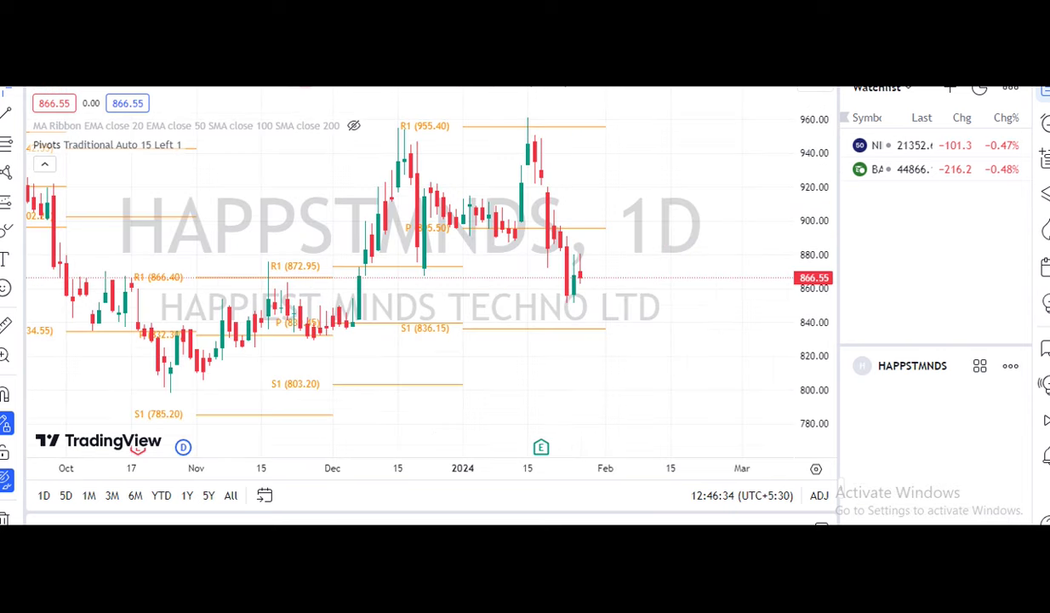
- Set the Happiest Minds chart's interval to 1 week and adjust the price scale to view its yearly pivot levels
{"action": "left_click", "coordinate": [170, 81]}
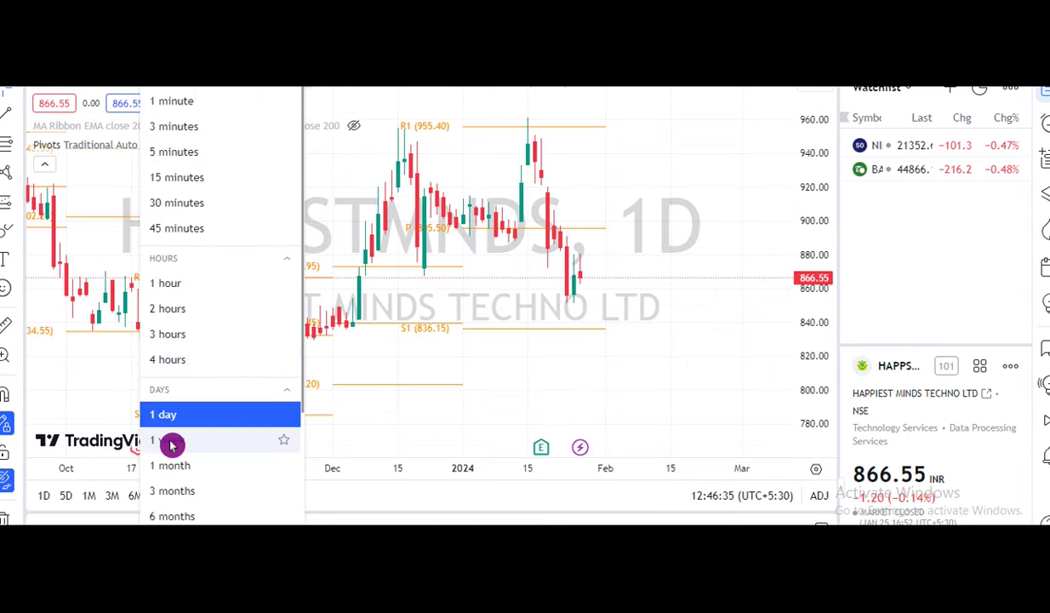
{"action": "left_click", "coordinate": [626, 349]}
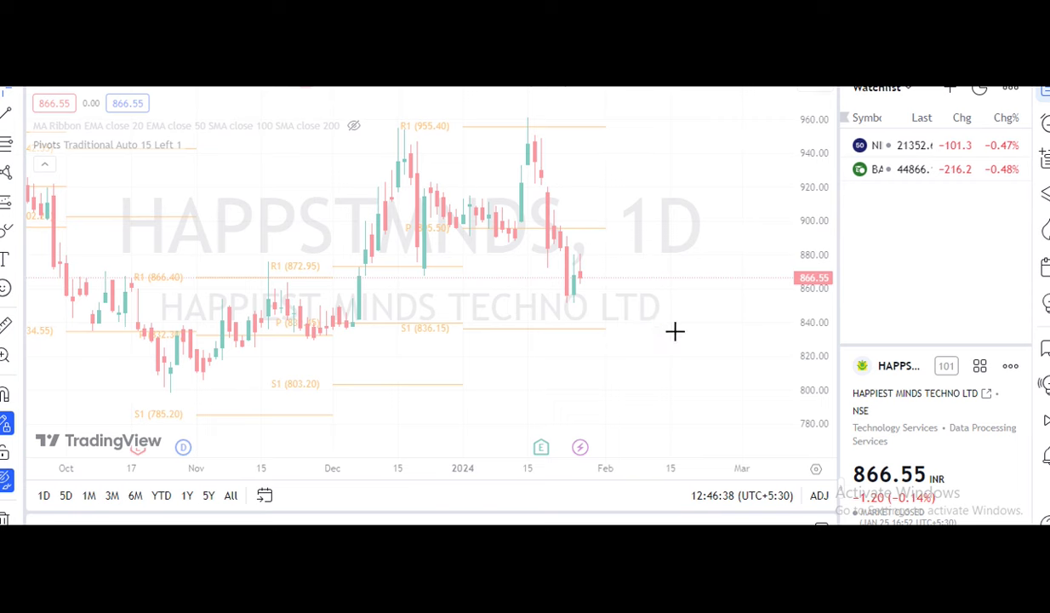
{"action": "left_click_drag", "start_coordinate": [806, 280], "coordinate": [807, 308]}
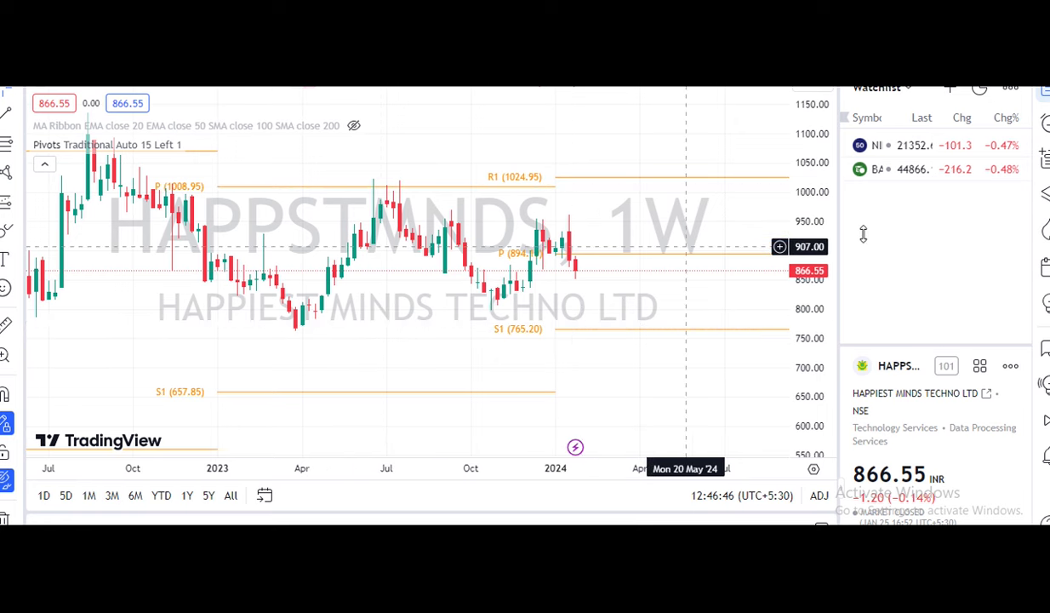
{"action": "left_click_drag", "start_coordinate": [807, 273], "coordinate": [807, 315]}
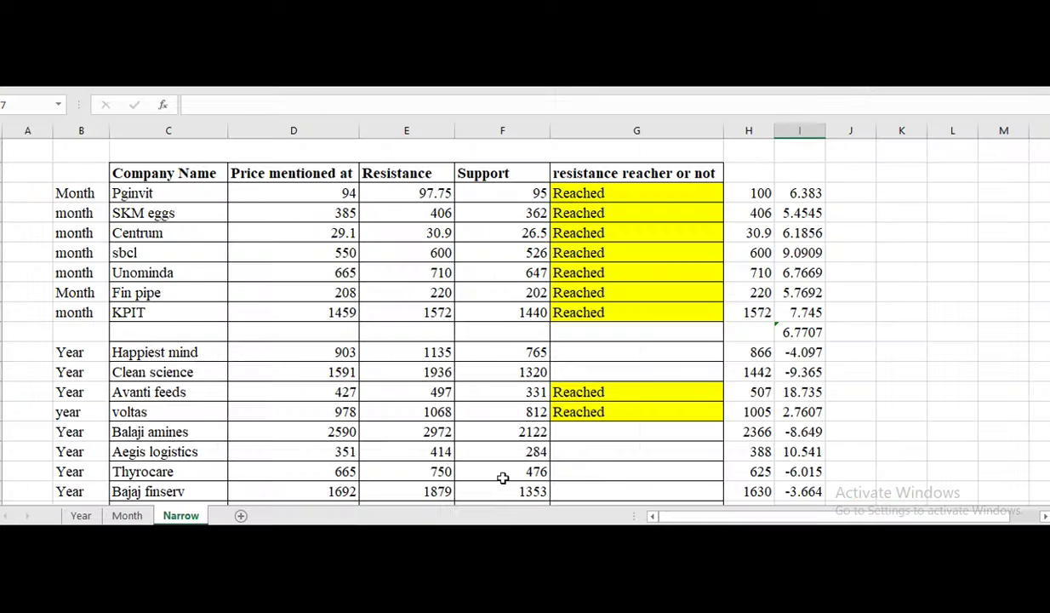
- Return to the spreadsheet and review the Narrow sheet's yearly stocks and the Year sheet's full list of returns
{"action": "scroll", "coordinate": [414, 379], "scroll_direction": "down", "scroll_amount": 1}
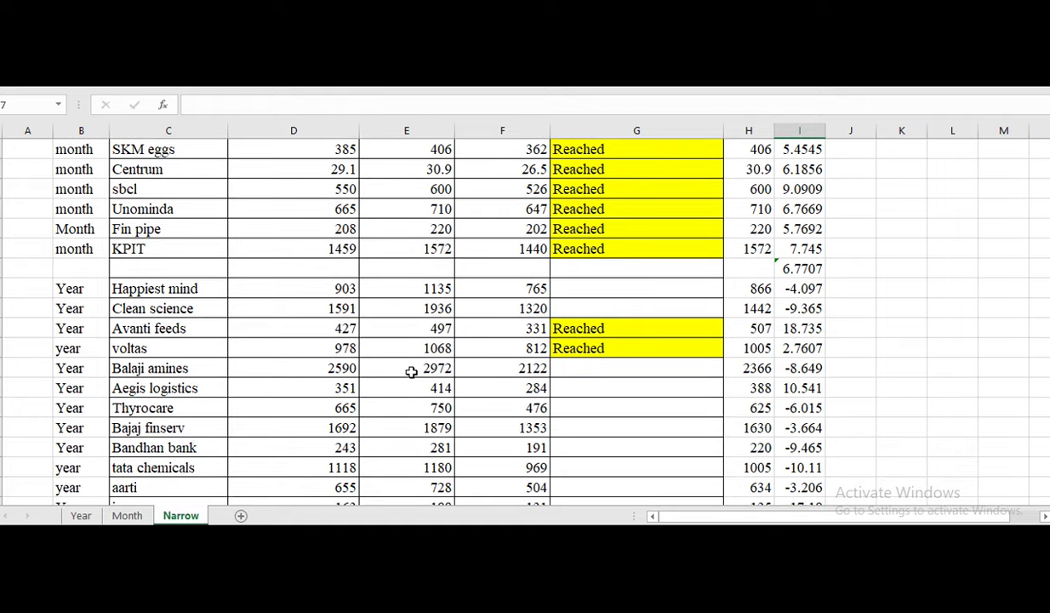
{"action": "left_click", "coordinate": [81, 515]}
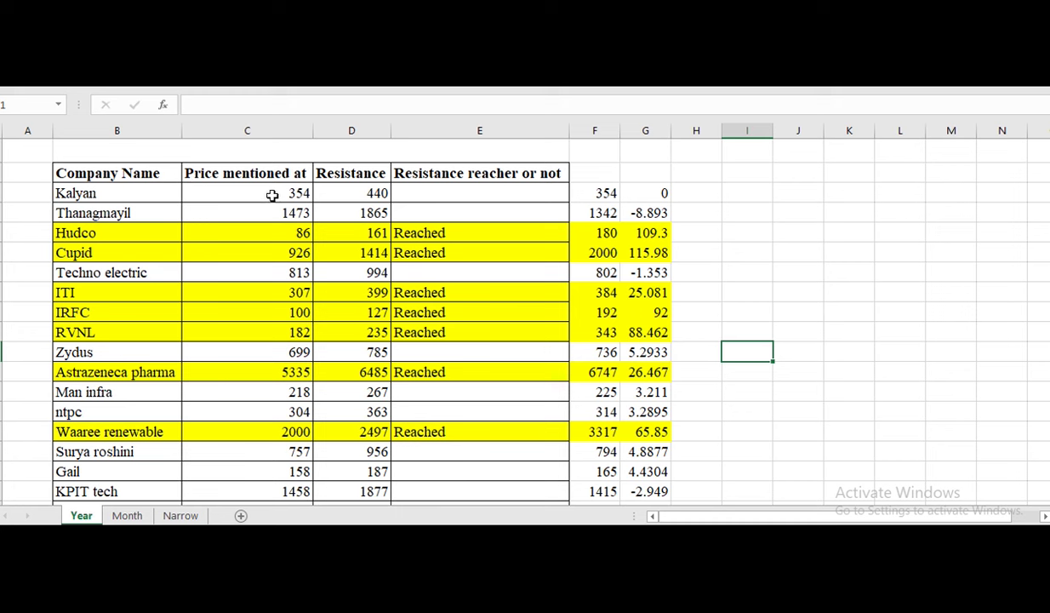
{"action": "scroll", "coordinate": [299, 194], "scroll_direction": "down", "scroll_amount": 7}
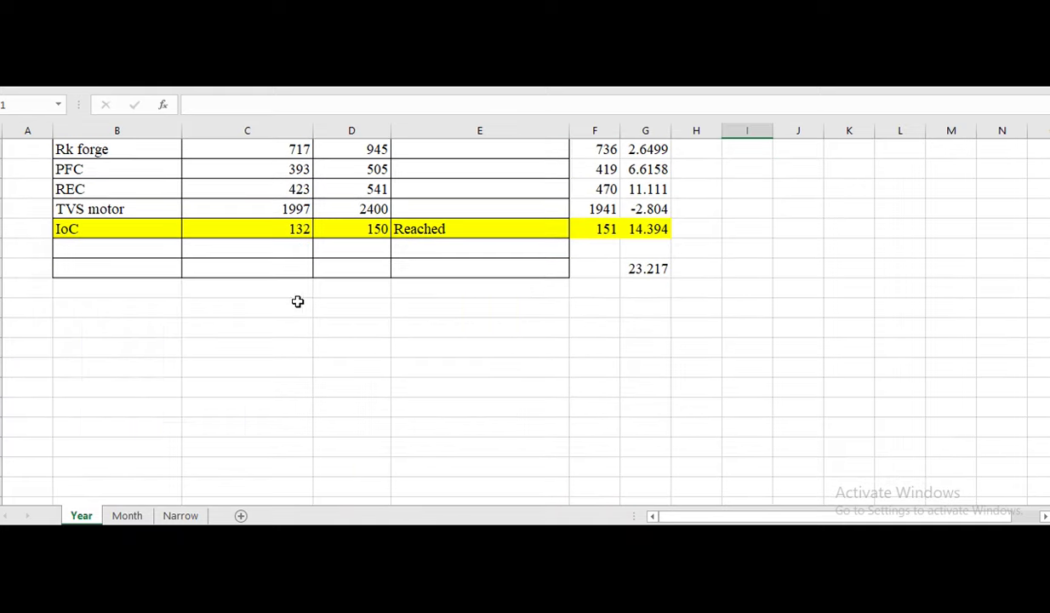
{"action": "scroll", "coordinate": [298, 301], "scroll_direction": "up", "scroll_amount": 7}
{"action": "scroll", "coordinate": [388, 304], "scroll_direction": "up", "scroll_amount": 1}
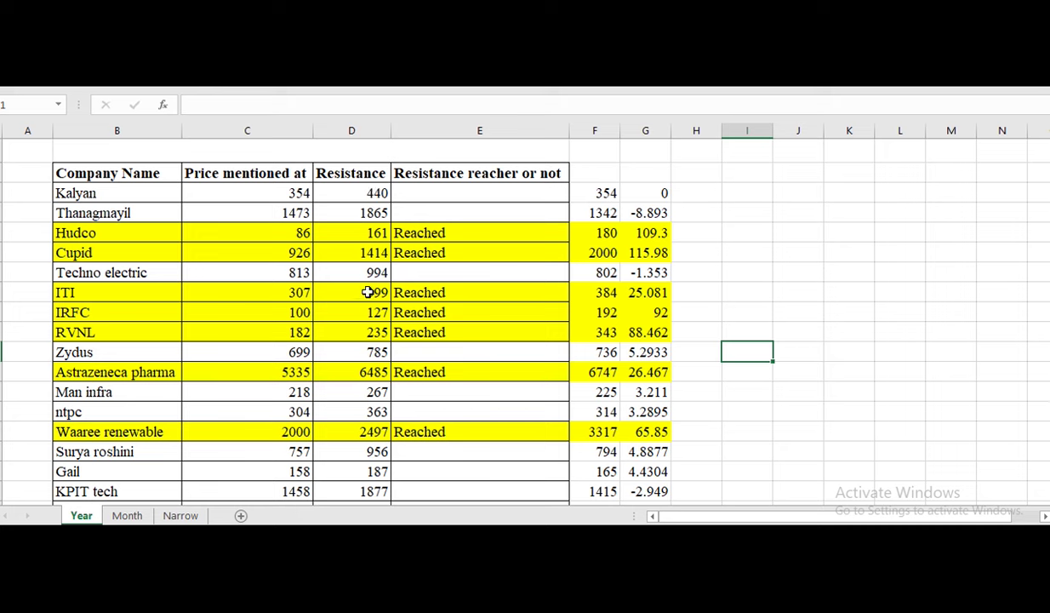
{"action": "scroll", "coordinate": [417, 398], "scroll_direction": "down", "scroll_amount": 2}
{"action": "scroll", "coordinate": [417, 398], "scroll_direction": "down", "scroll_amount": 4}
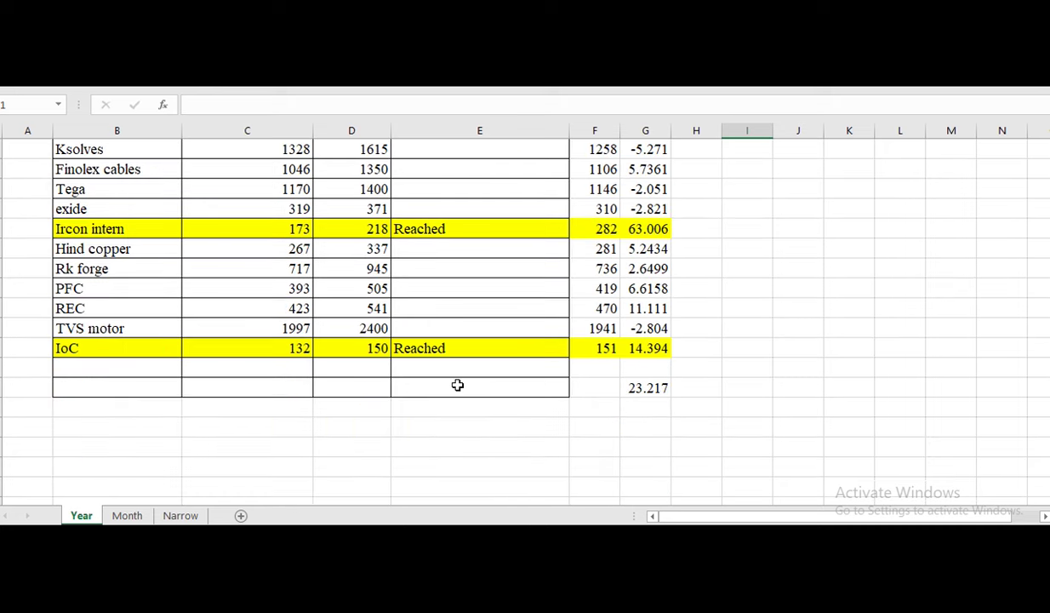
- Check the column F prices of Hudco, Kalyan, Thanagmayil, Techno electric, Man infra and ntpc on the Year sheet
{"action": "scroll", "coordinate": [439, 356], "scroll_direction": "up", "scroll_amount": 6}
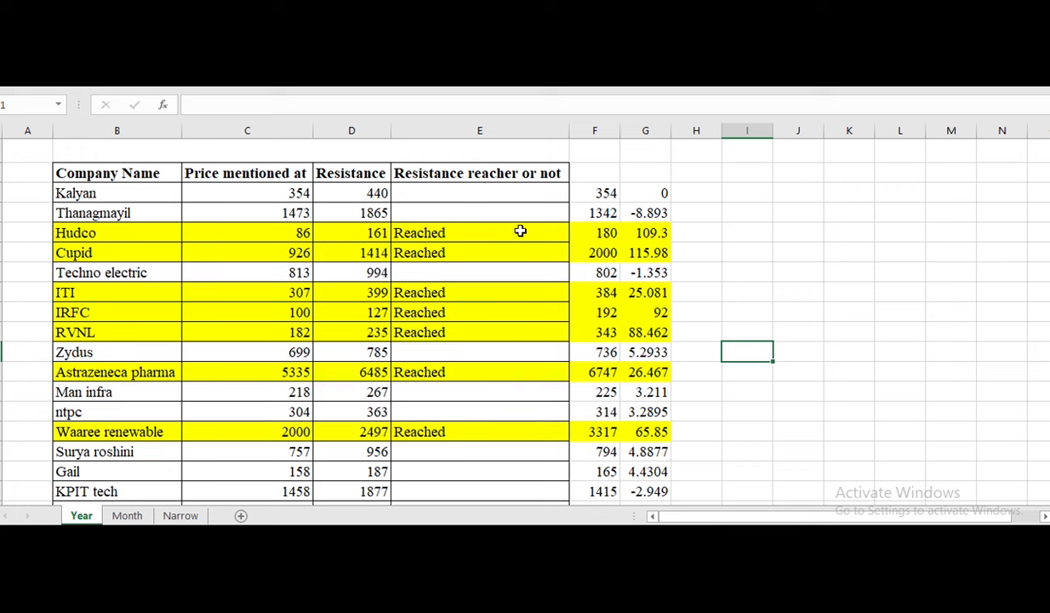
{"action": "left_click", "coordinate": [590, 232]}
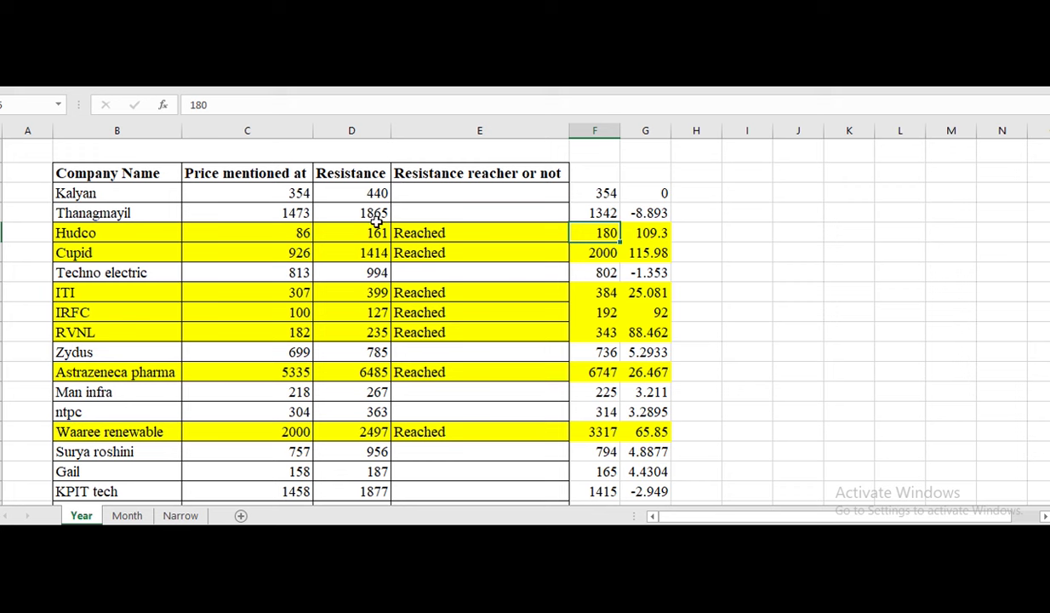
{"action": "left_click", "coordinate": [597, 195]}
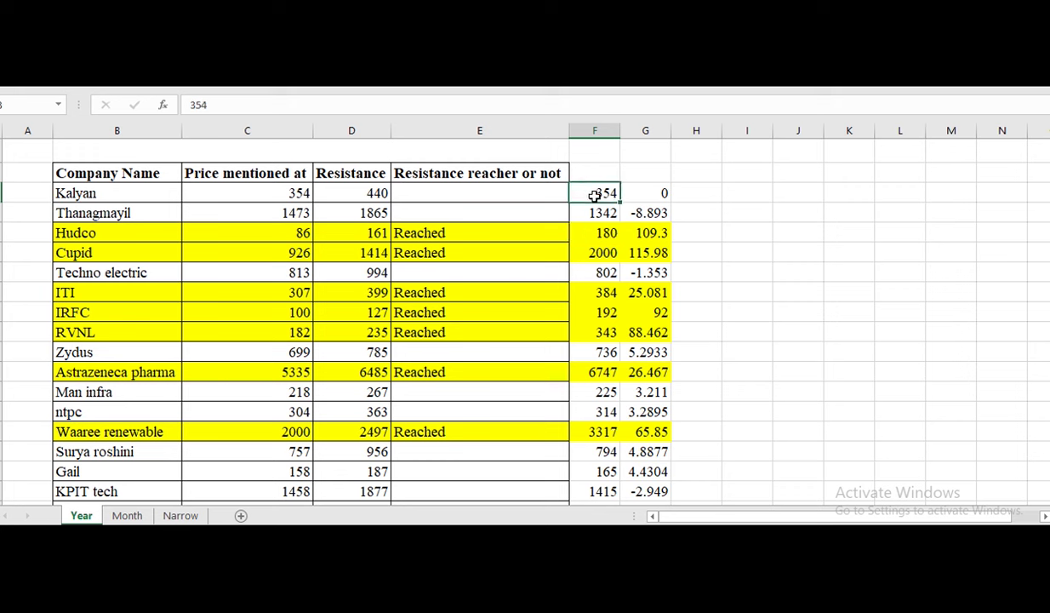
{"action": "left_click", "coordinate": [585, 213]}
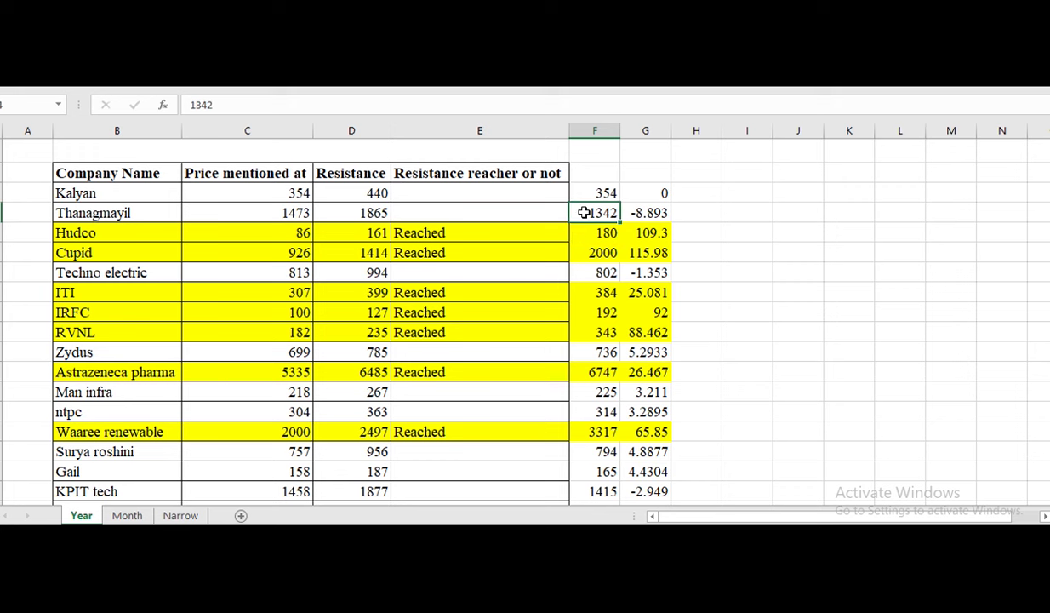
{"action": "left_click", "coordinate": [586, 273]}
{"action": "scroll", "coordinate": [589, 270], "scroll_direction": "down", "scroll_amount": 2}
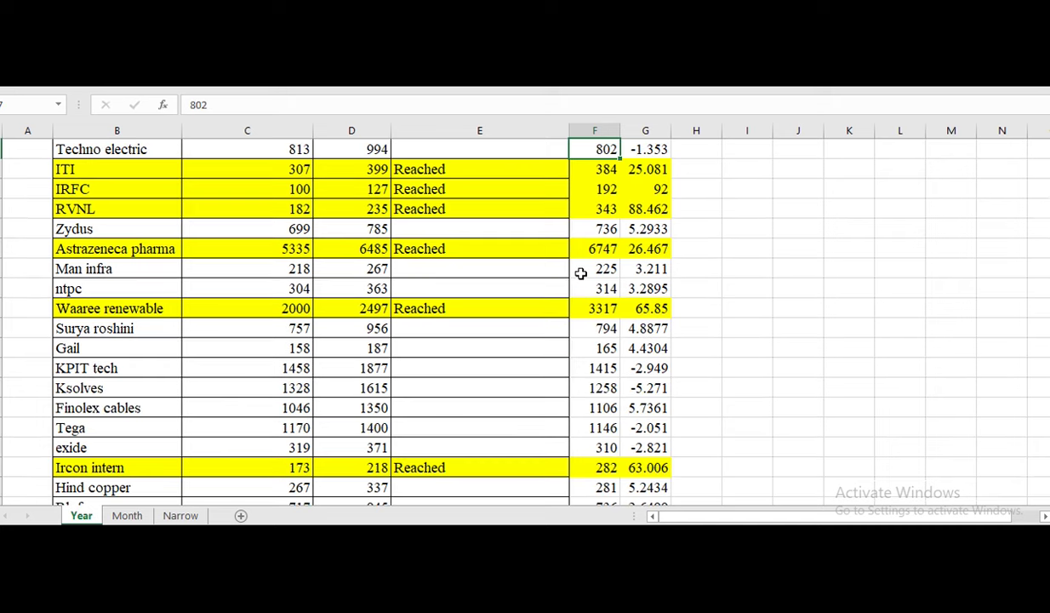
{"action": "left_click", "coordinate": [588, 269]}
{"action": "left_click", "coordinate": [594, 289]}
{"action": "scroll", "coordinate": [668, 298], "scroll_direction": "up", "scroll_amount": 2}
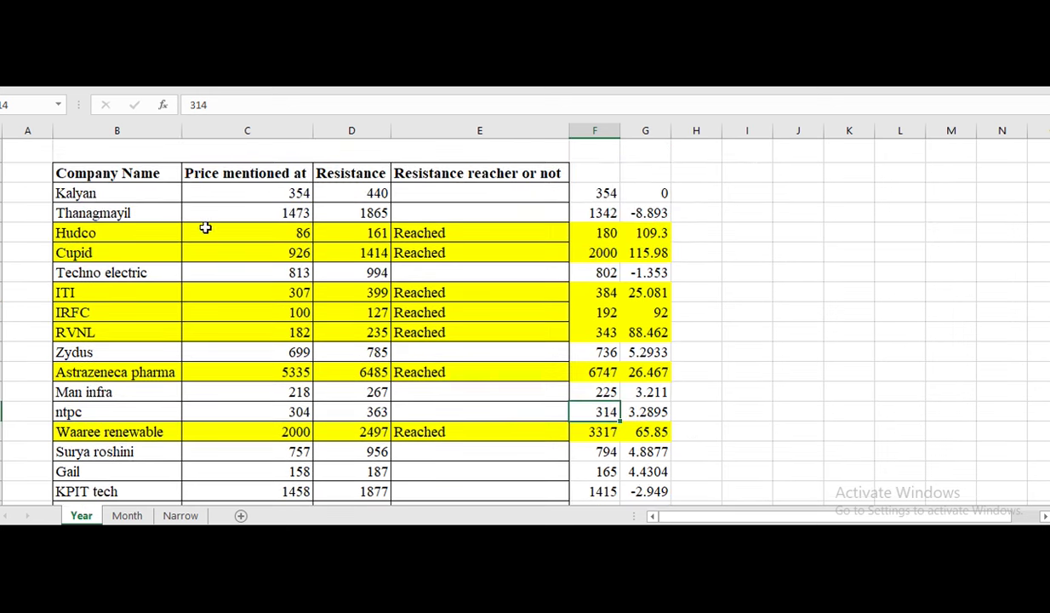
- Inspect Hudco's mentioned price, resistance, column F price and return formula, and the average formula below the Year sheet's returns
{"action": "left_click", "coordinate": [296, 233]}
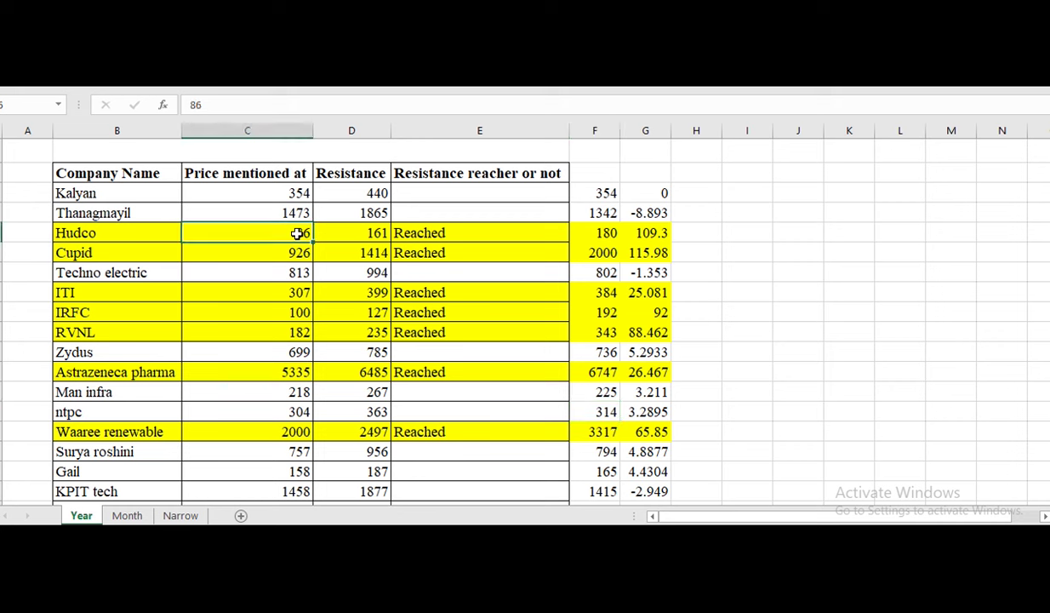
{"action": "left_click", "coordinate": [362, 233]}
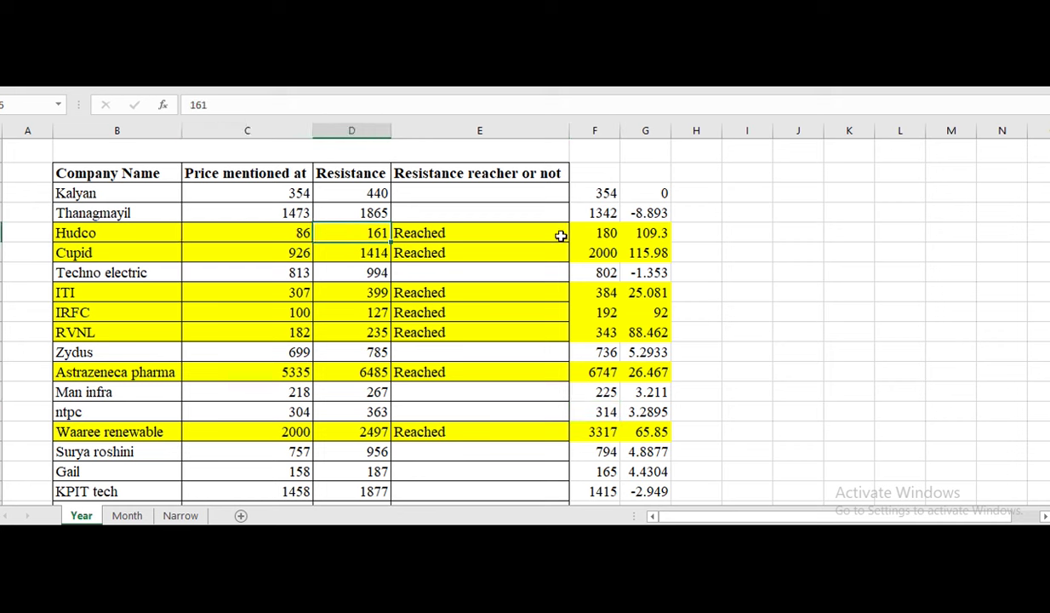
{"action": "left_click", "coordinate": [597, 233]}
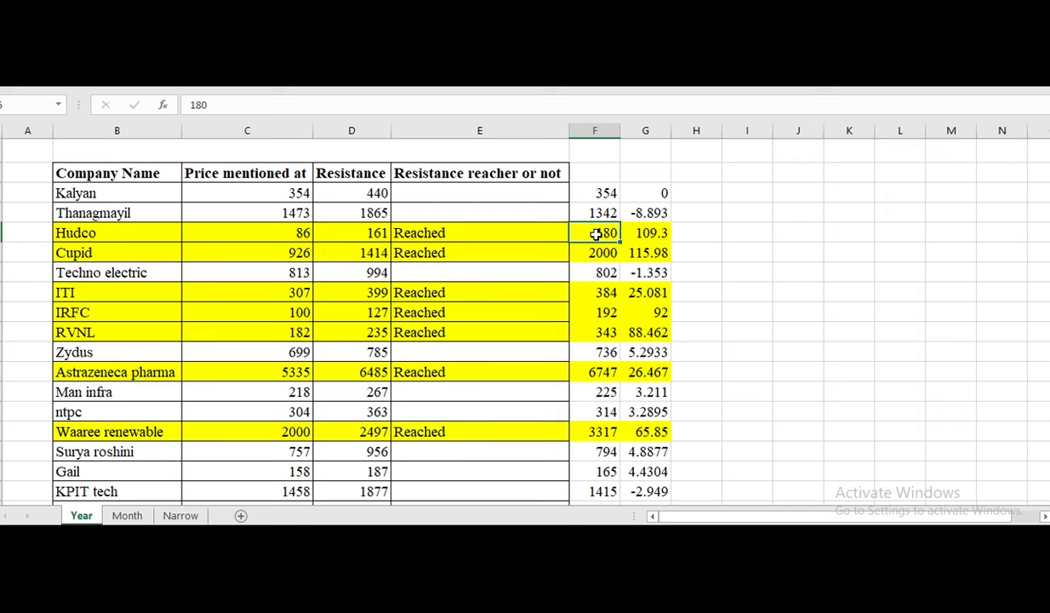
{"action": "left_click", "coordinate": [637, 234]}
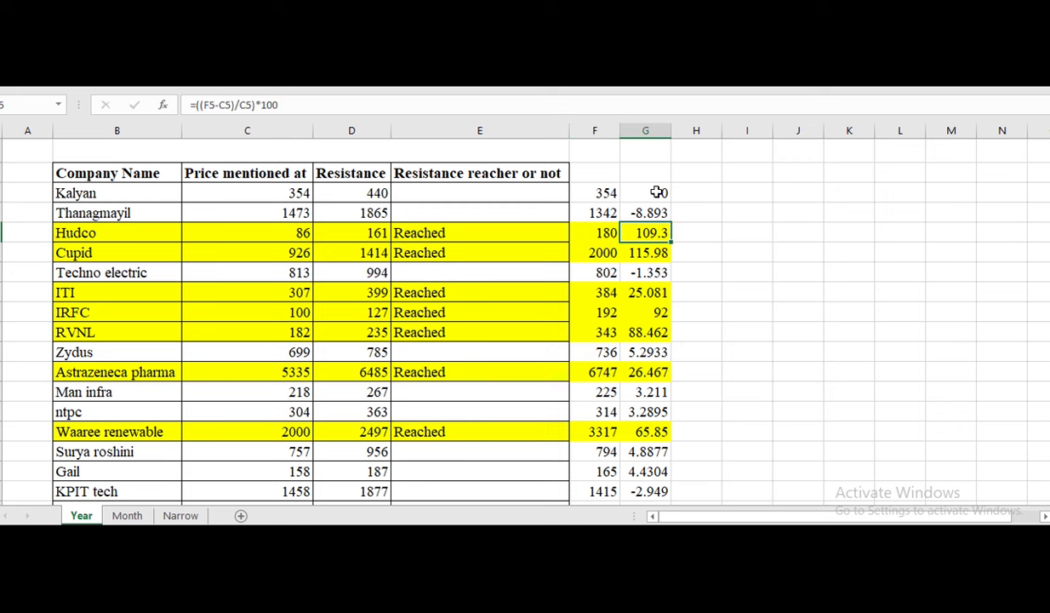
{"action": "scroll", "coordinate": [656, 255], "scroll_direction": "down", "scroll_amount": 8}
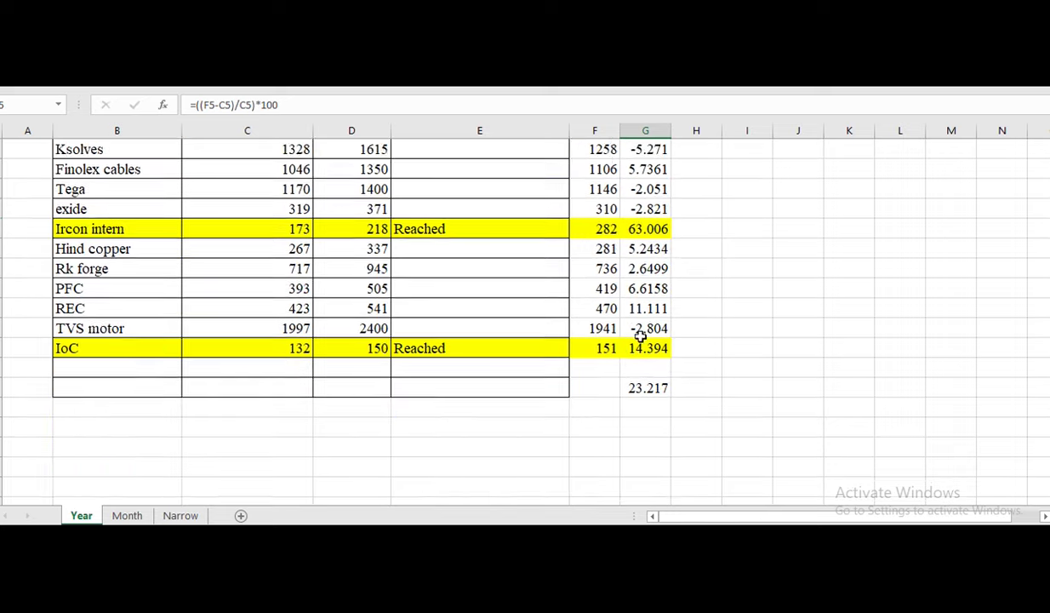
{"action": "left_click", "coordinate": [649, 268]}
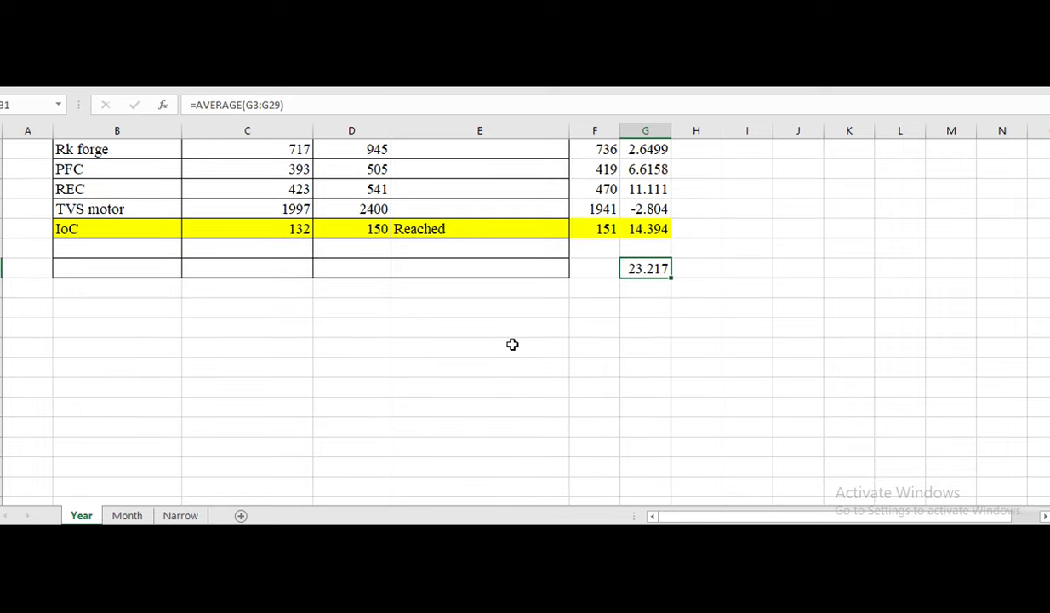
- Look through the Year sheet's full stock list again, comparing the highlighted Reached rows with the average return beneath it
{"action": "scroll", "coordinate": [512, 345], "scroll_direction": "up", "scroll_amount": 3}
{"action": "scroll", "coordinate": [512, 345], "scroll_direction": "up", "scroll_amount": 1}
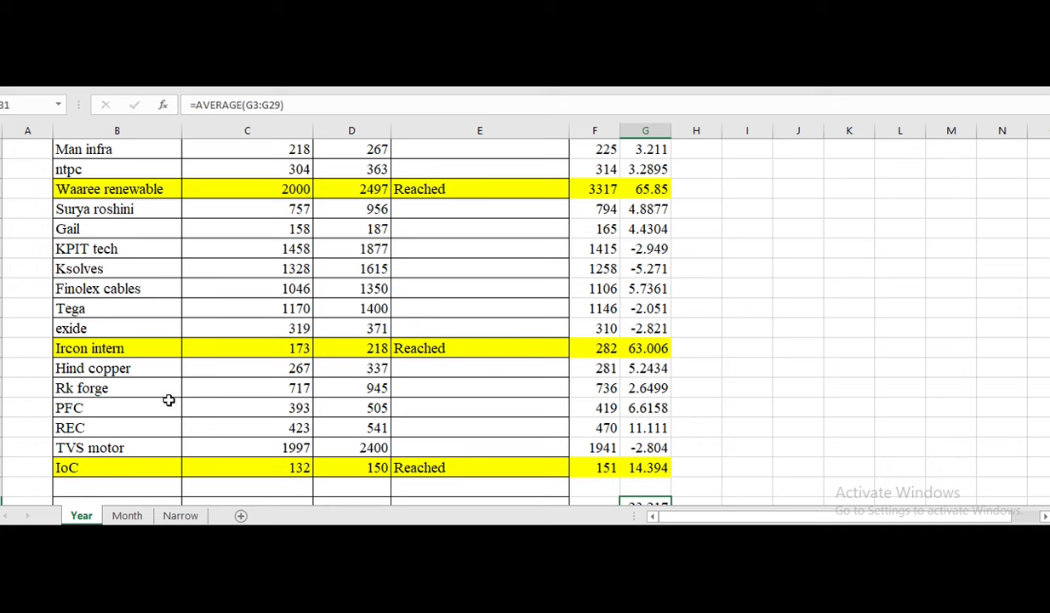
{"action": "scroll", "coordinate": [120, 425], "scroll_direction": "up", "scroll_amount": 4}
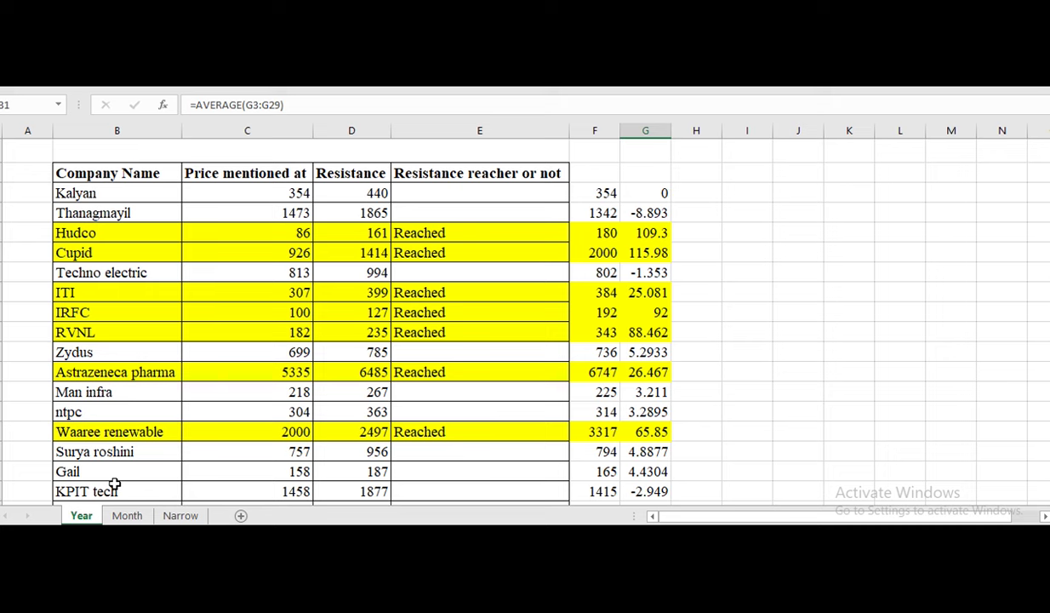
{"action": "scroll", "coordinate": [113, 202], "scroll_direction": "down", "scroll_amount": 3}
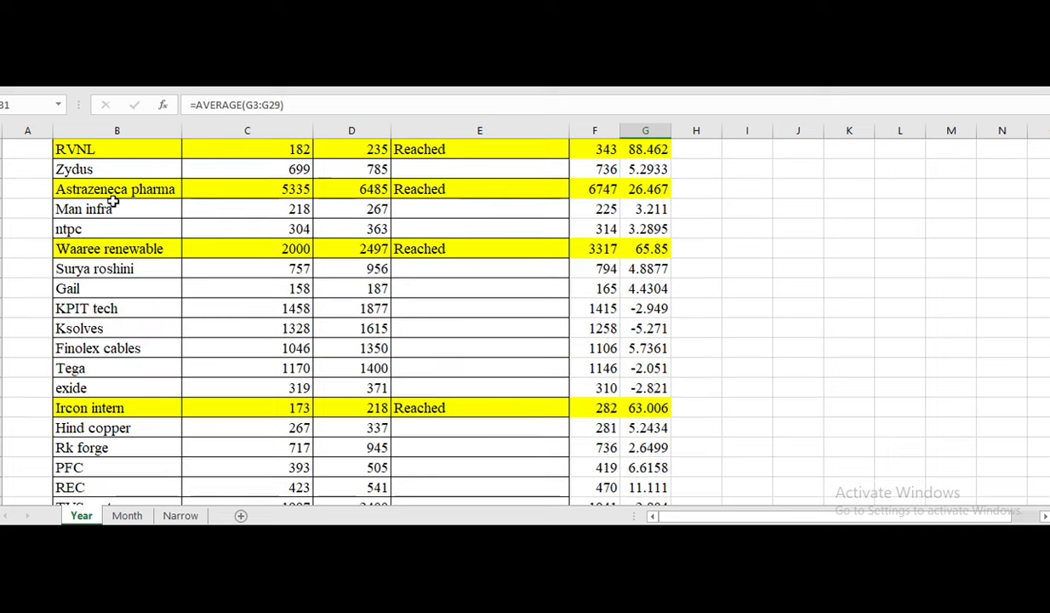
{"action": "scroll", "coordinate": [113, 201], "scroll_direction": "down", "scroll_amount": 3}
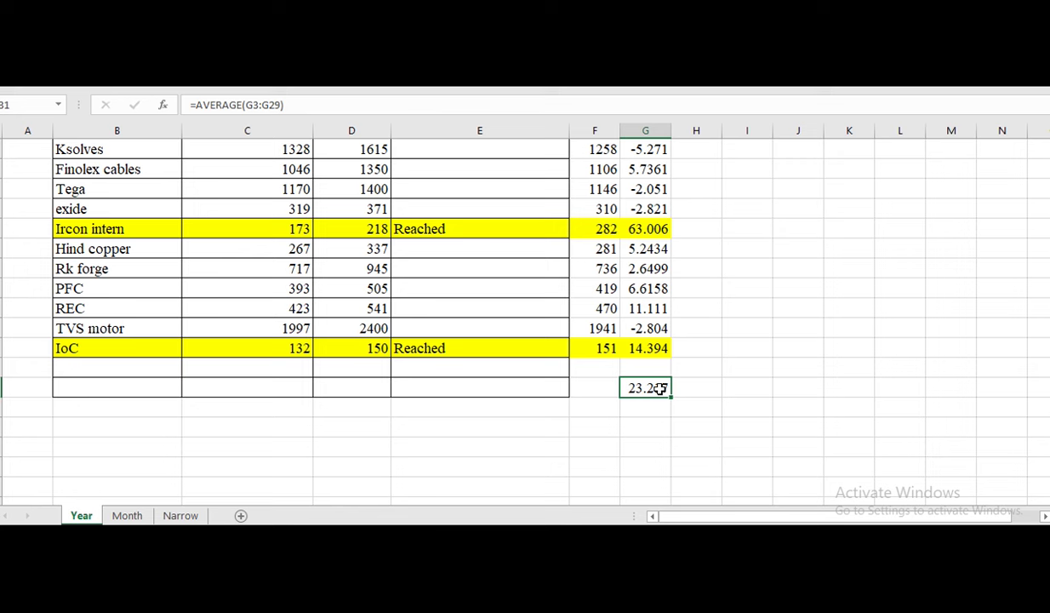
{"action": "scroll", "coordinate": [81, 328], "scroll_direction": "up", "scroll_amount": 7}
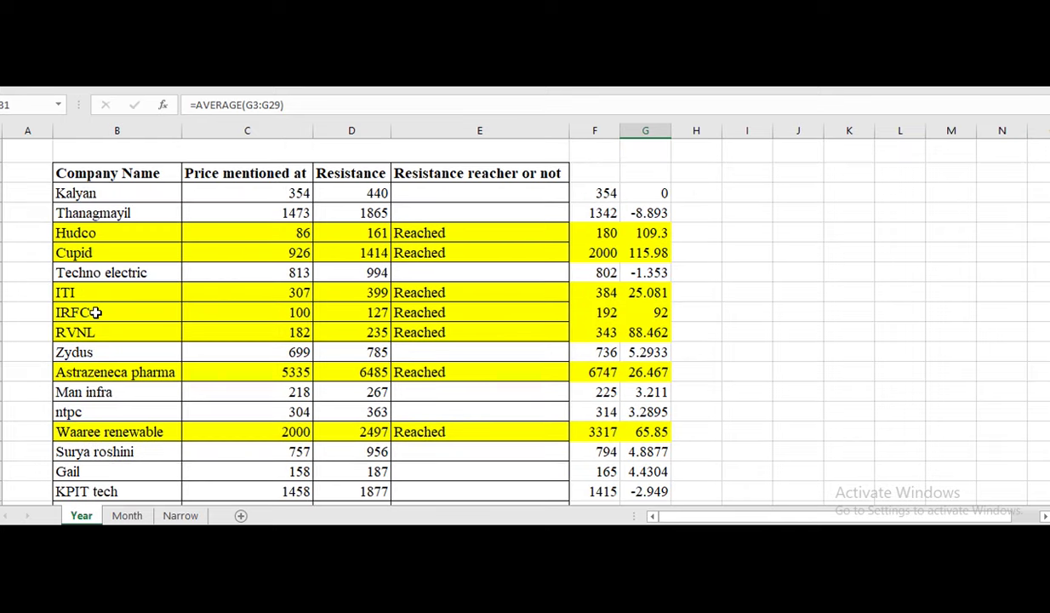
- Inspect the column G return formulas of Hudco, Cupid, ITI and Techno electric, leaving them unedited
{"action": "left_click", "coordinate": [650, 235]}
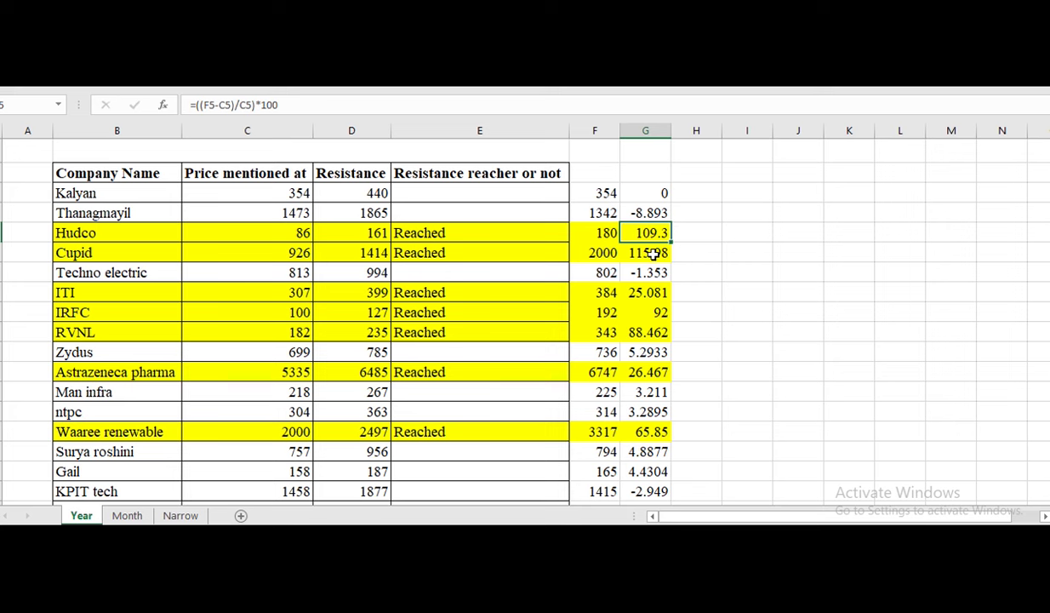
{"action": "left_click", "coordinate": [651, 253]}
{"action": "left_click", "coordinate": [650, 293]}
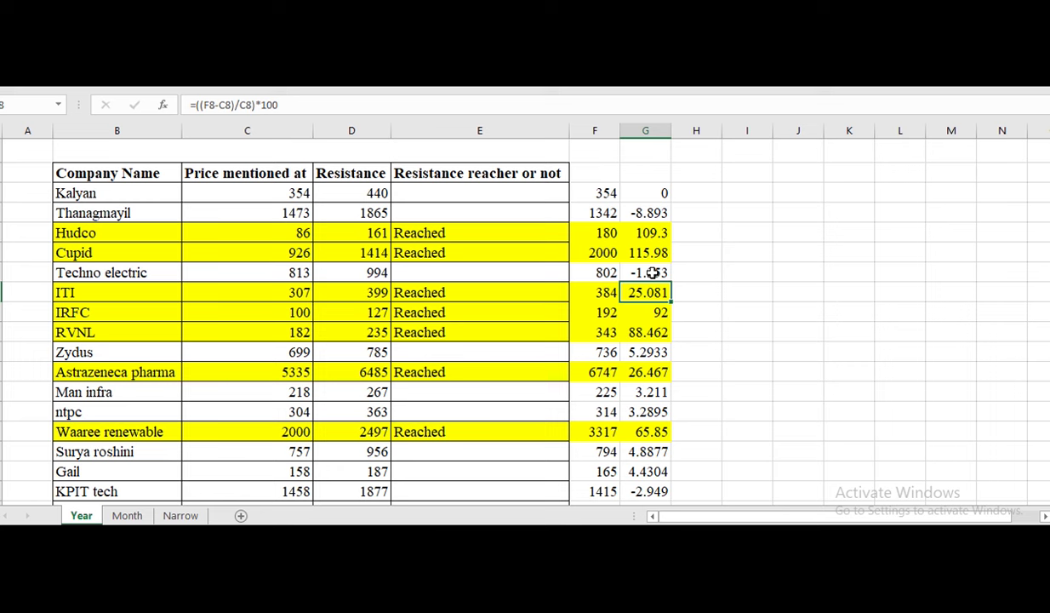
{"action": "double_click", "coordinate": [652, 272]}
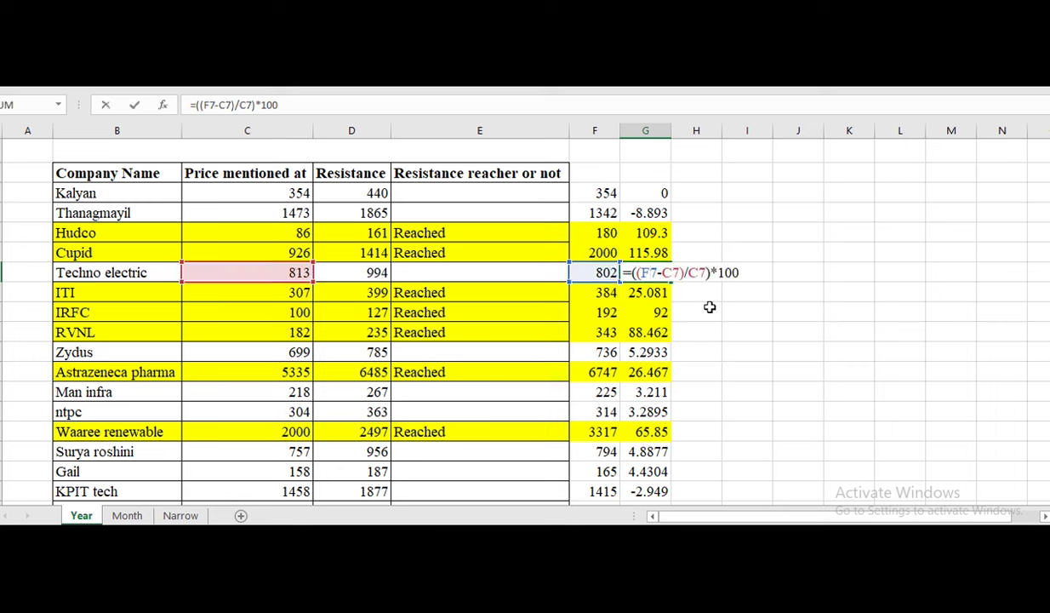
{"action": "key", "text": "Escape"}
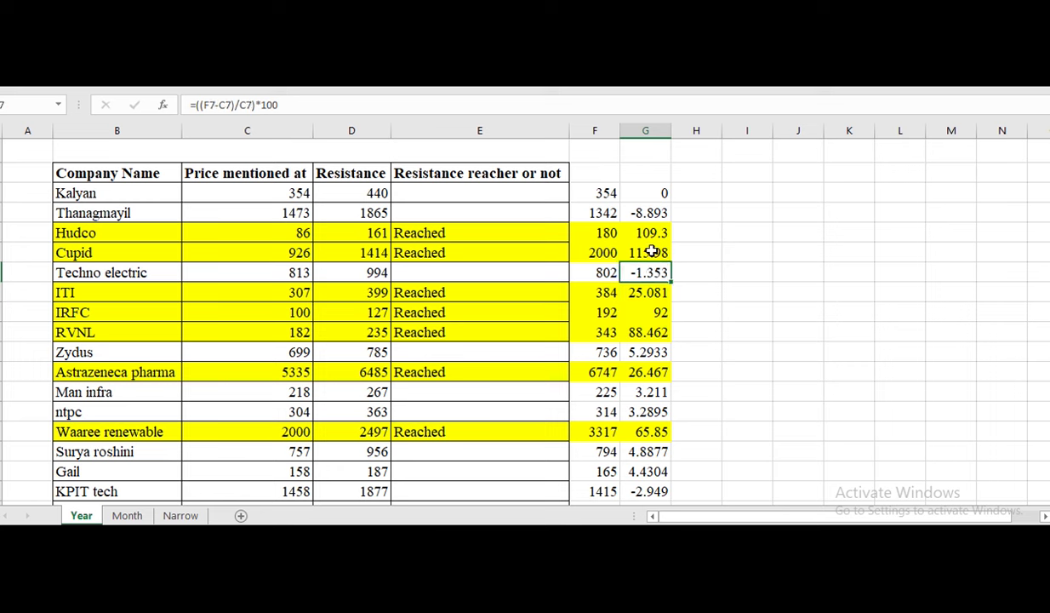
- Review the gains and losses in column G for the rest of the Year sheet's stocks, from Techno electric to IoC
{"action": "scroll", "coordinate": [694, 286], "scroll_direction": "down", "scroll_amount": 1}
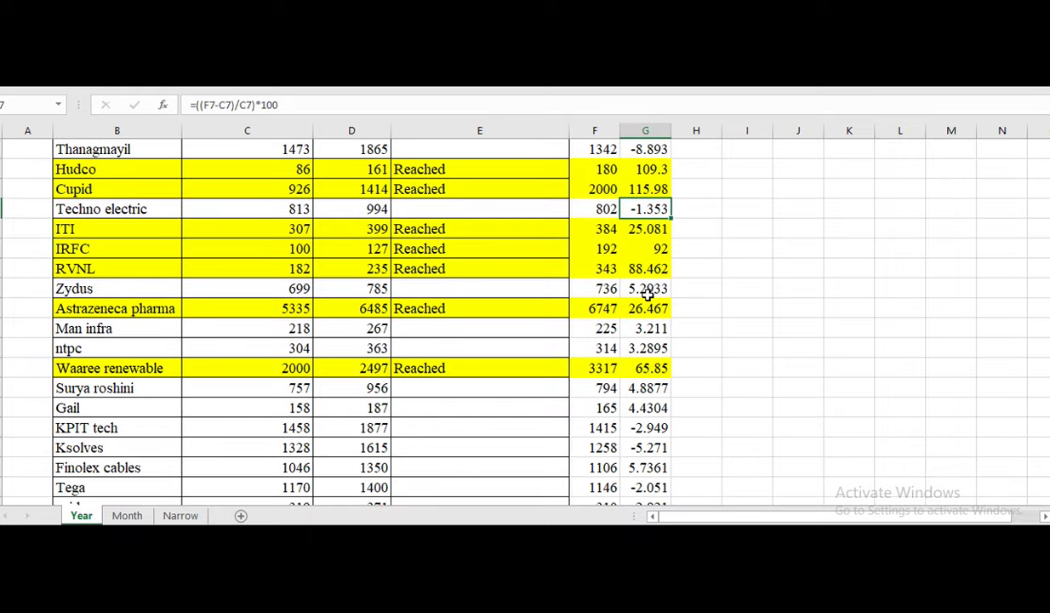
{"action": "scroll", "coordinate": [698, 346], "scroll_direction": "down", "scroll_amount": 1}
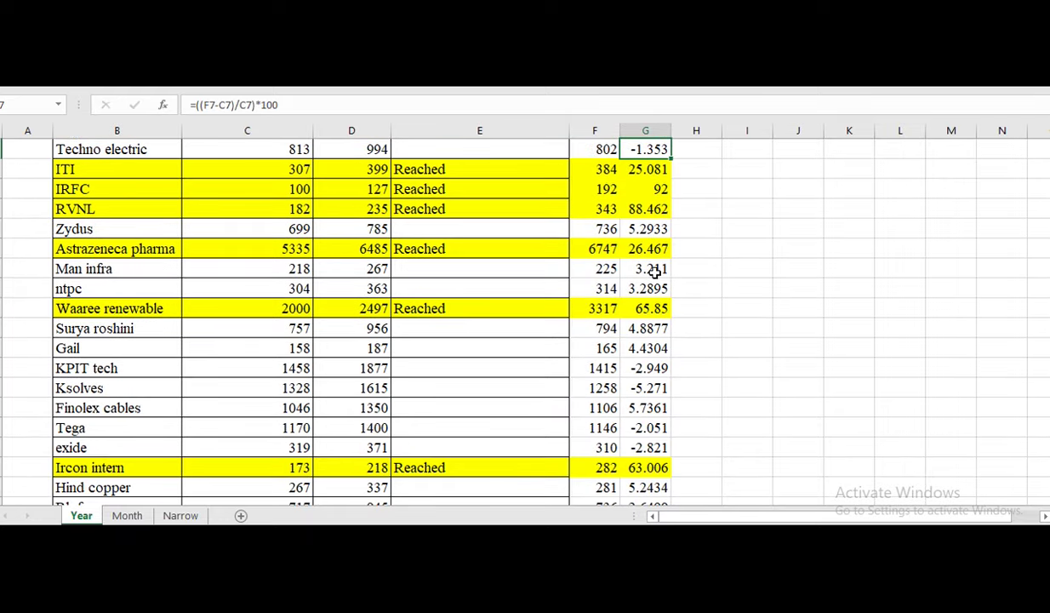
{"action": "scroll", "coordinate": [630, 336], "scroll_direction": "down", "scroll_amount": 1}
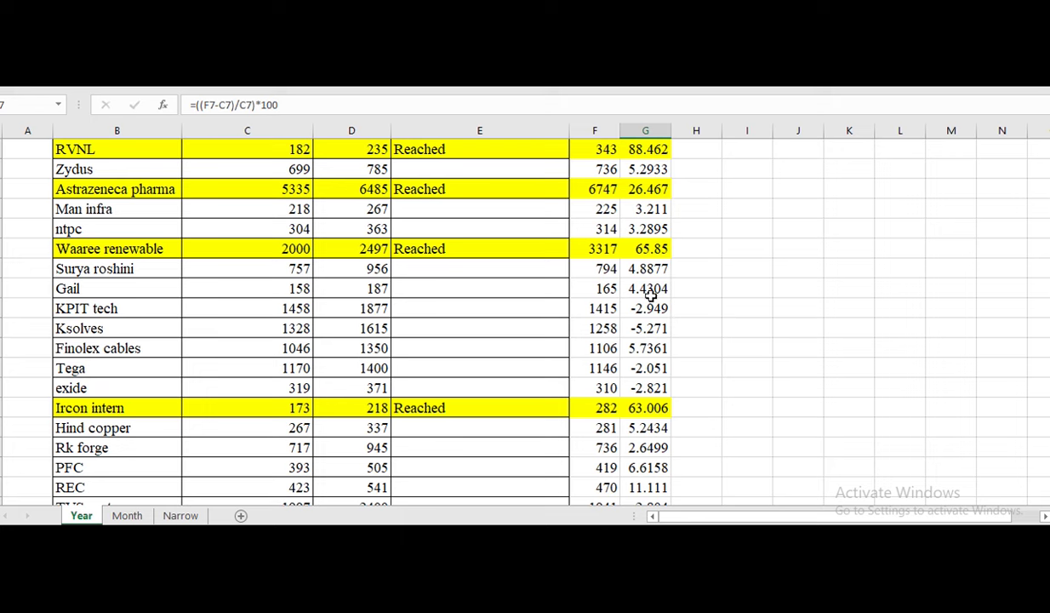
{"action": "scroll", "coordinate": [656, 326], "scroll_direction": "up", "scroll_amount": 1}
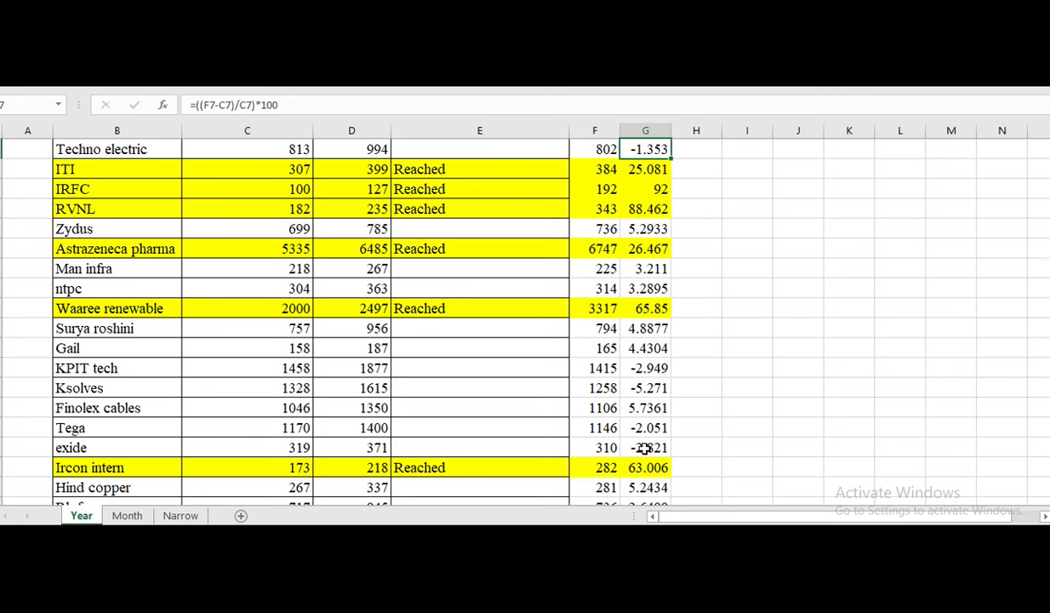
{"action": "scroll", "coordinate": [645, 323], "scroll_direction": "down", "scroll_amount": 2}
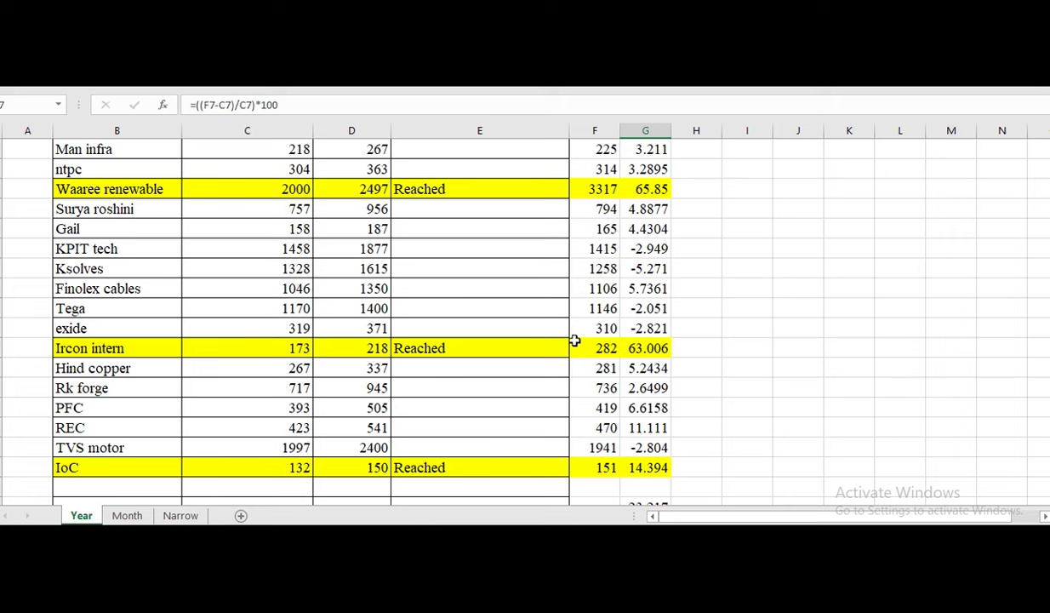
{"action": "scroll", "coordinate": [576, 354], "scroll_direction": "up", "scroll_amount": 4}
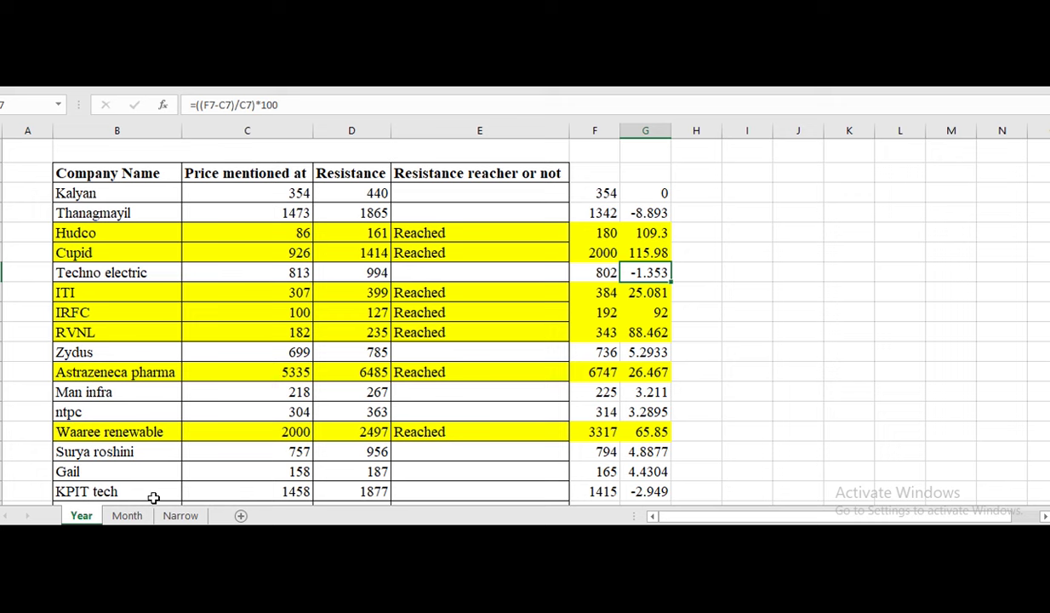
- Open the Month sheet and review NFL's mentioned price and resistance, along with the Reached marks down the whole stock list
{"action": "left_click", "coordinate": [127, 515]}
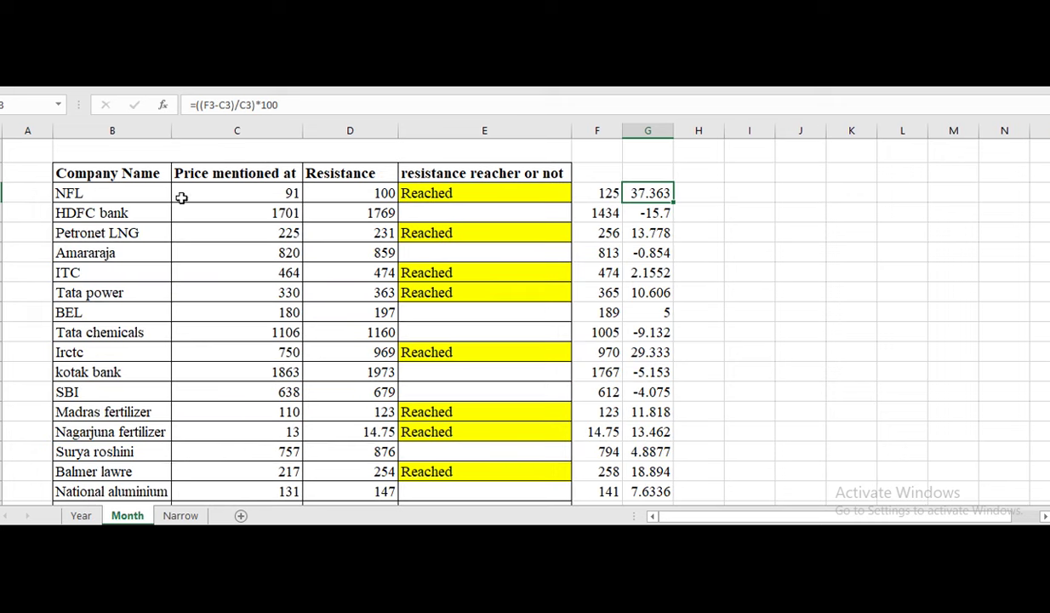
{"action": "left_click", "coordinate": [269, 190]}
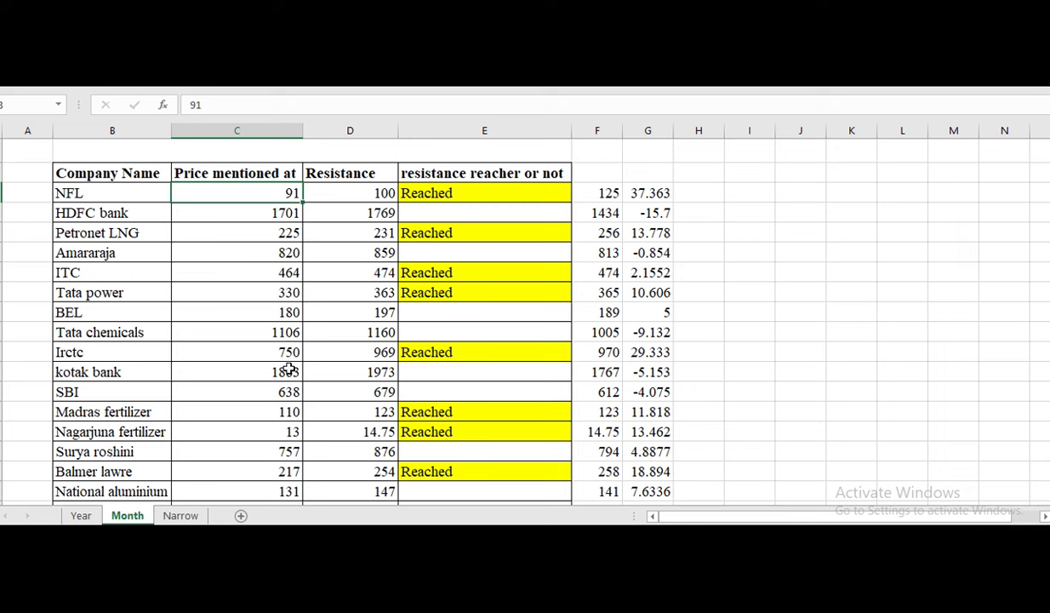
{"action": "left_click", "coordinate": [363, 191]}
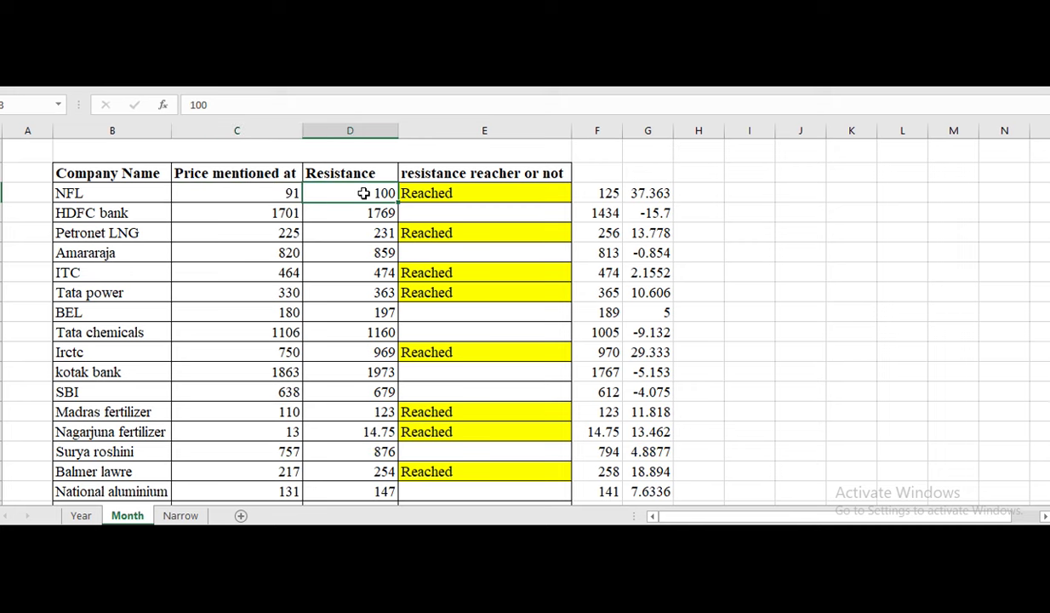
{"action": "scroll", "coordinate": [485, 191], "scroll_direction": "down", "scroll_amount": 3}
{"action": "scroll", "coordinate": [473, 255], "scroll_direction": "down", "scroll_amount": 1}
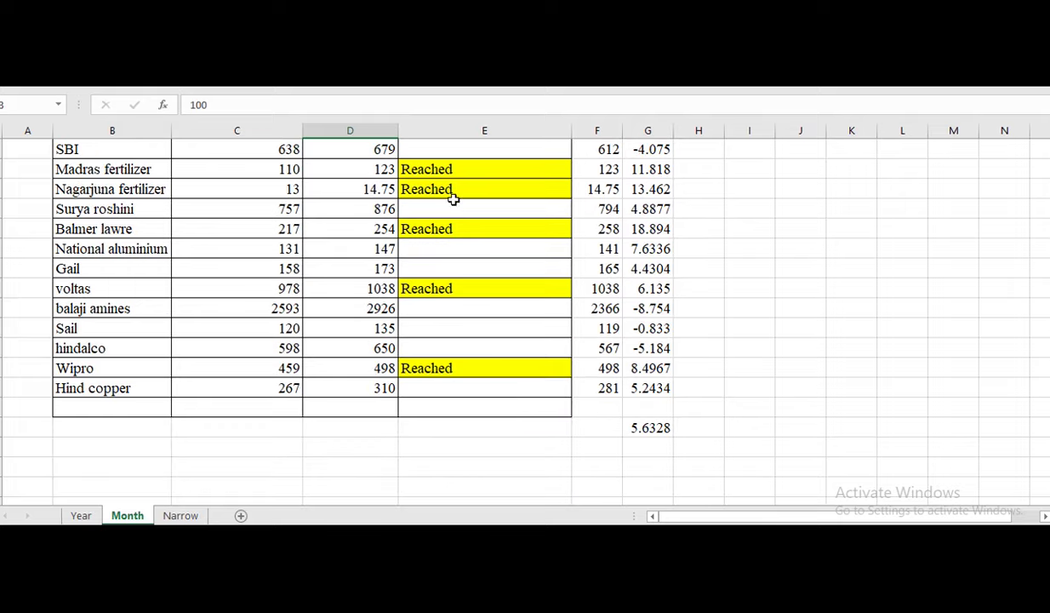
{"action": "scroll", "coordinate": [494, 237], "scroll_direction": "up", "scroll_amount": 4}
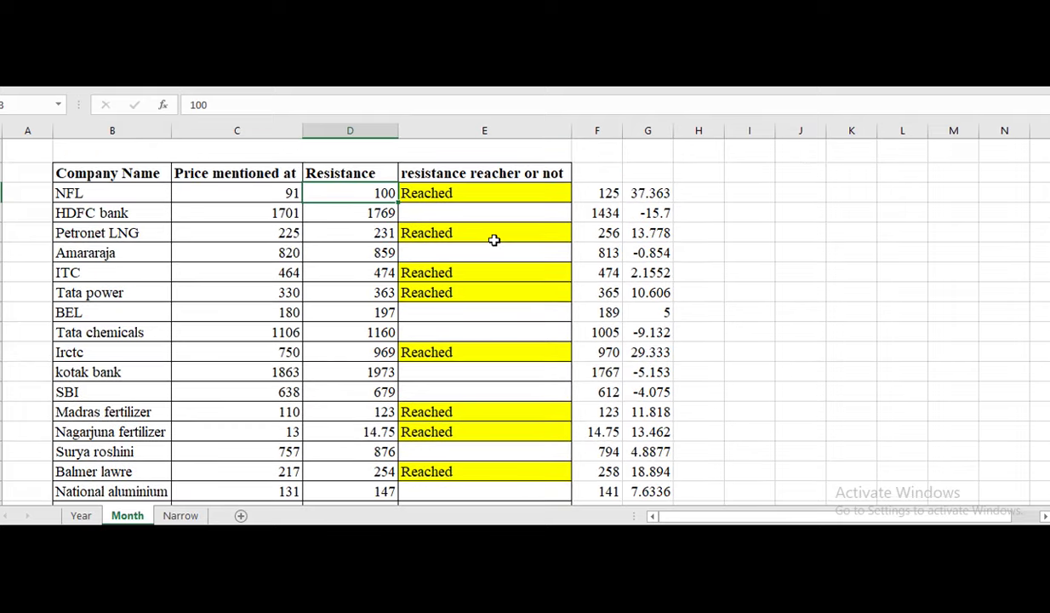
- Check the column F prices of HDFC bank and NFL and the average return beneath the Month sheet's list
{"action": "left_click", "coordinate": [596, 212]}
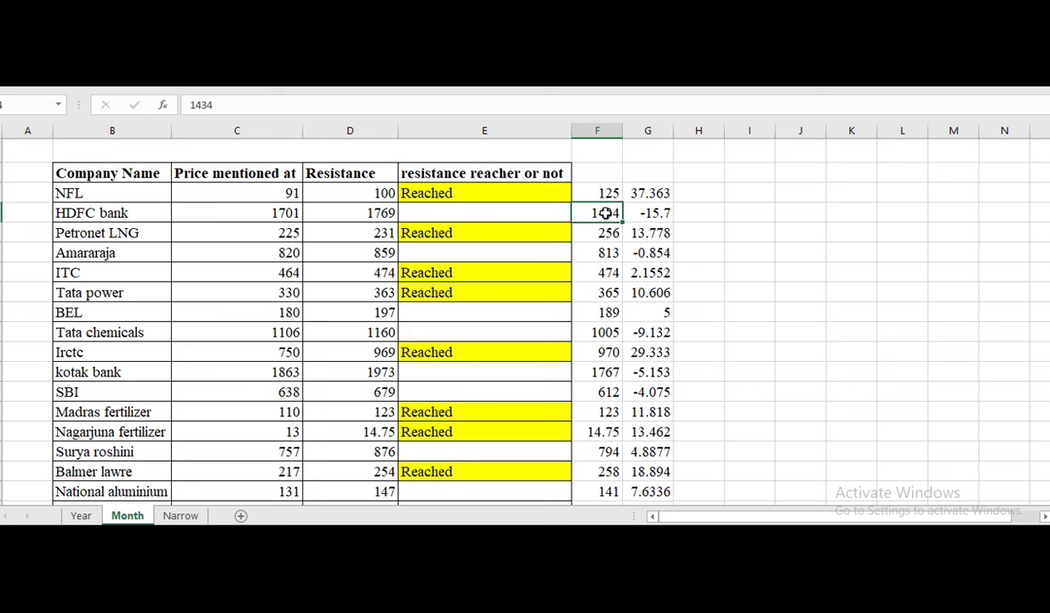
{"action": "left_click", "coordinate": [598, 193]}
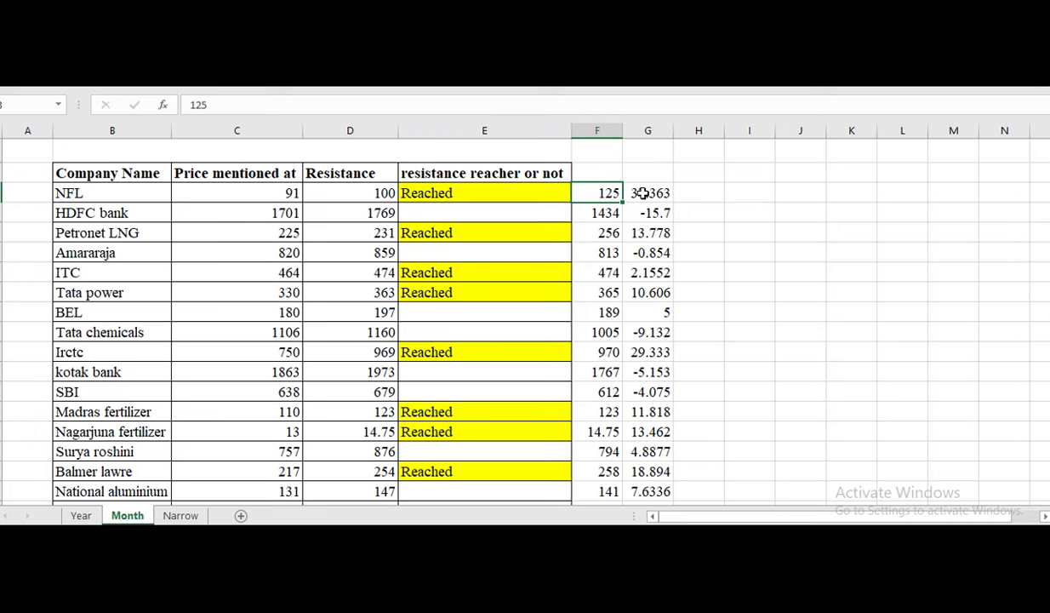
{"action": "scroll", "coordinate": [652, 204], "scroll_direction": "down", "scroll_amount": 5}
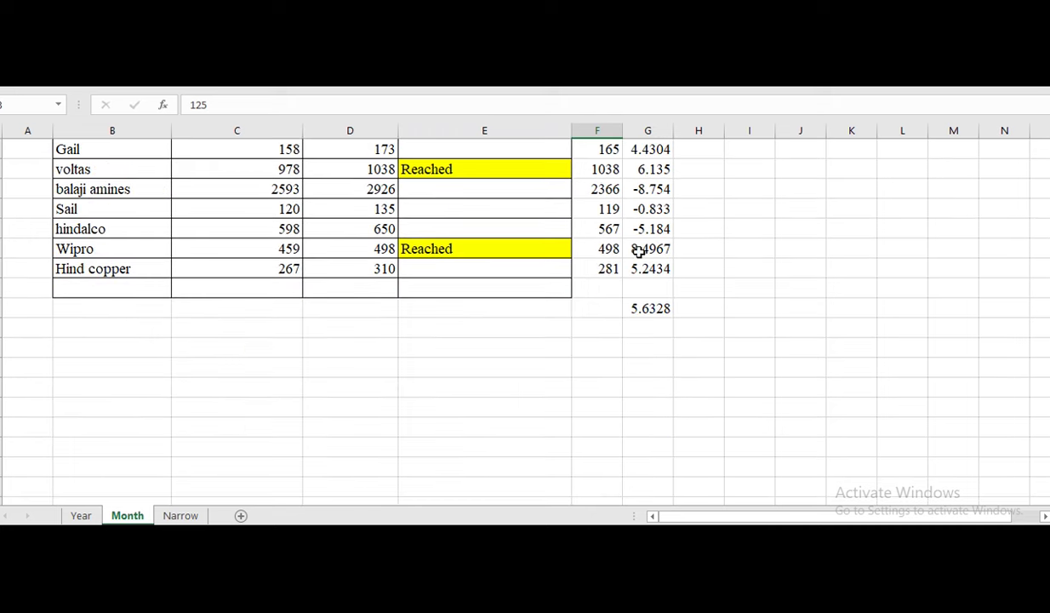
- Check the average return formula beneath the Month list, look over the end of the Year sheet, and return to the Month sheet
{"action": "left_click", "coordinate": [648, 308]}
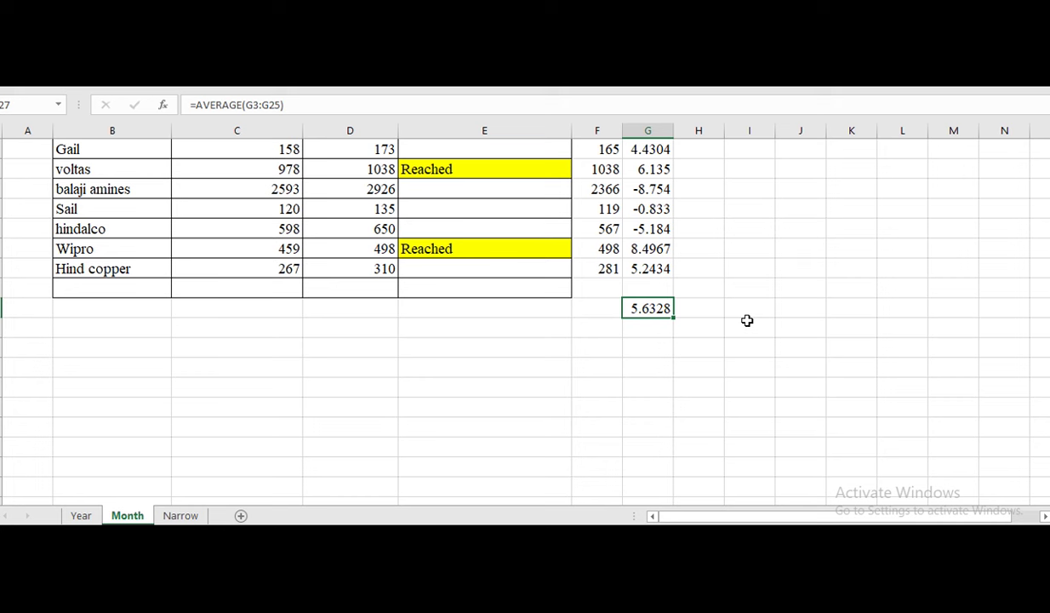
{"action": "left_click", "coordinate": [81, 515]}
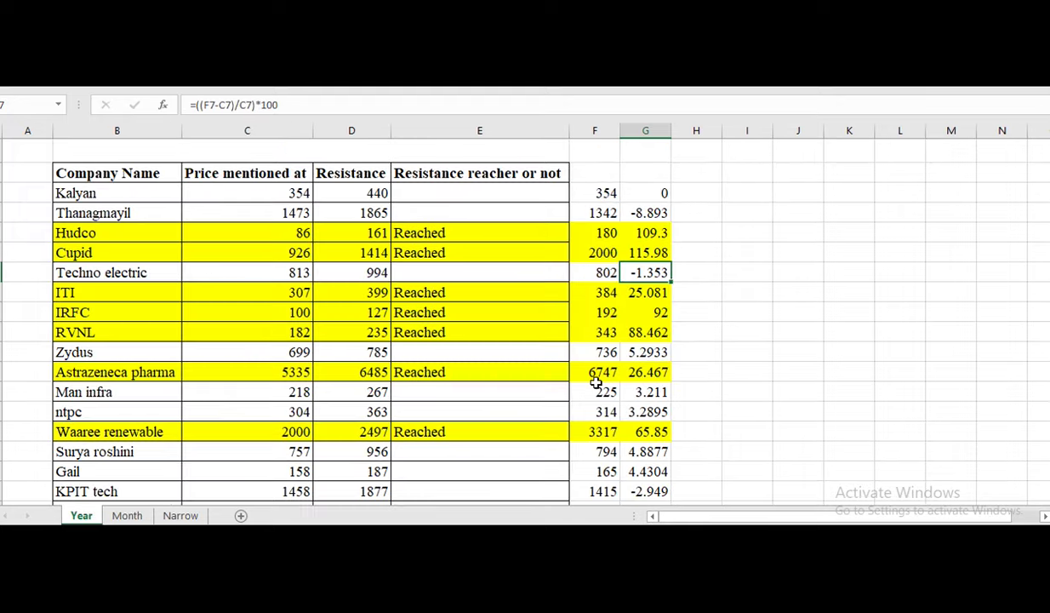
{"action": "scroll", "coordinate": [628, 341], "scroll_direction": "down", "scroll_amount": 8}
{"action": "left_click", "coordinate": [130, 515]}
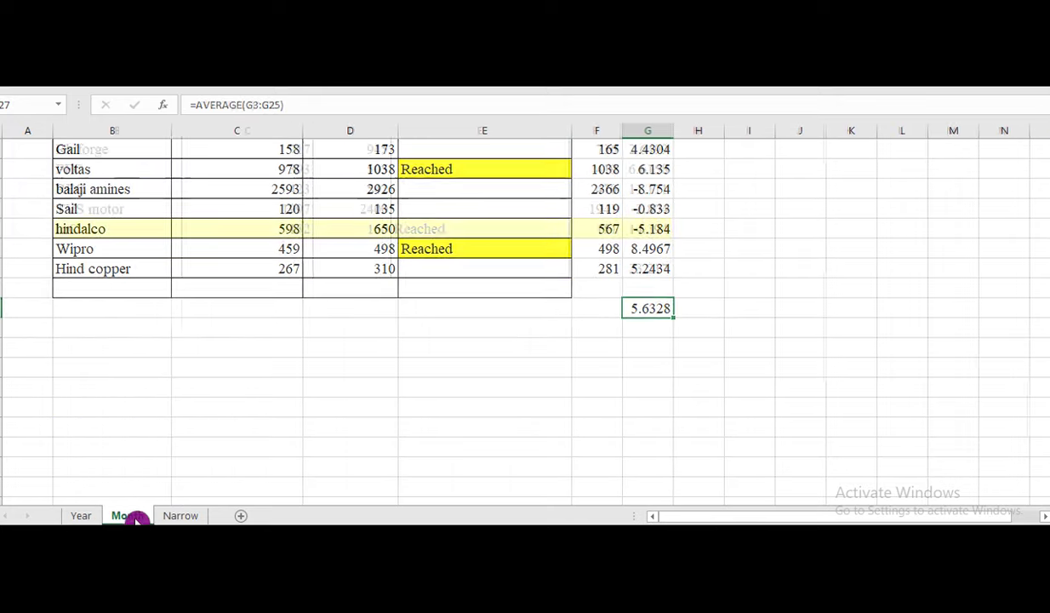
- Review HDFC bank's mentioned price and its column G return in the Month sheet
{"action": "scroll", "coordinate": [523, 388], "scroll_direction": "up", "scroll_amount": 2}
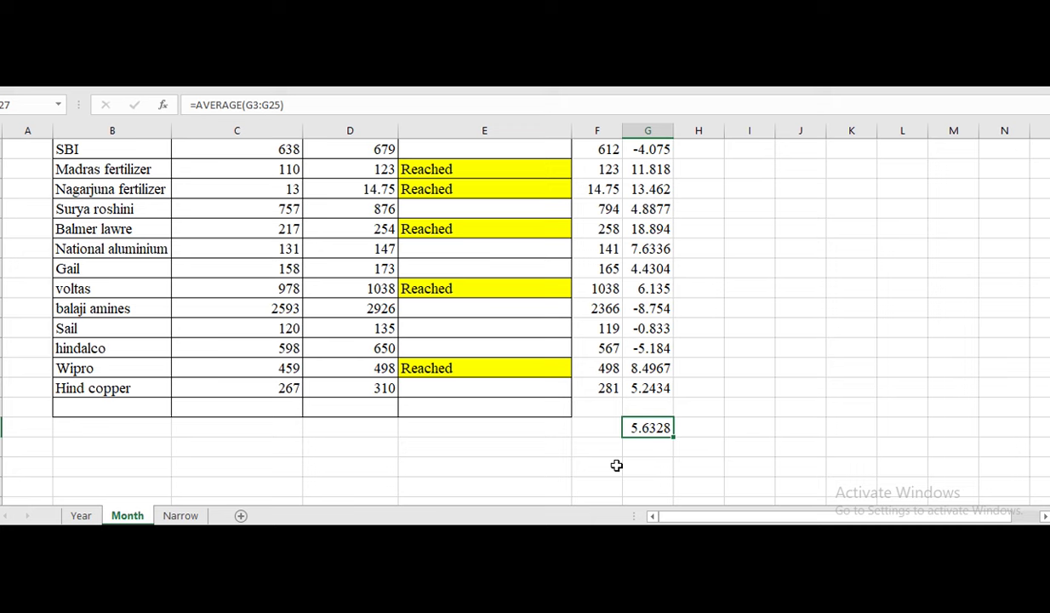
{"action": "scroll", "coordinate": [635, 394], "scroll_direction": "up", "scroll_amount": 4}
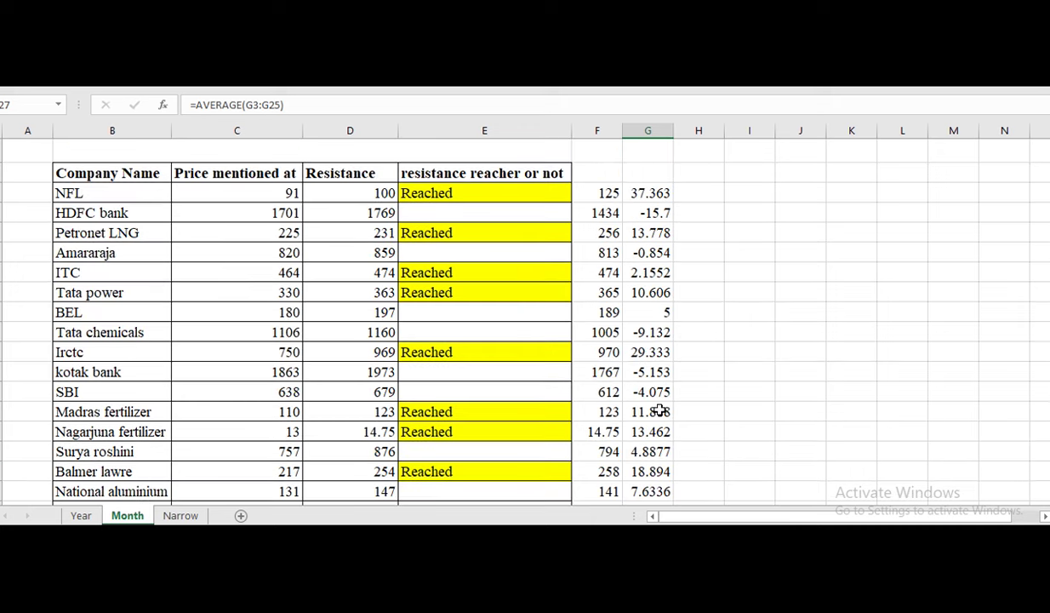
{"action": "left_click", "coordinate": [654, 216]}
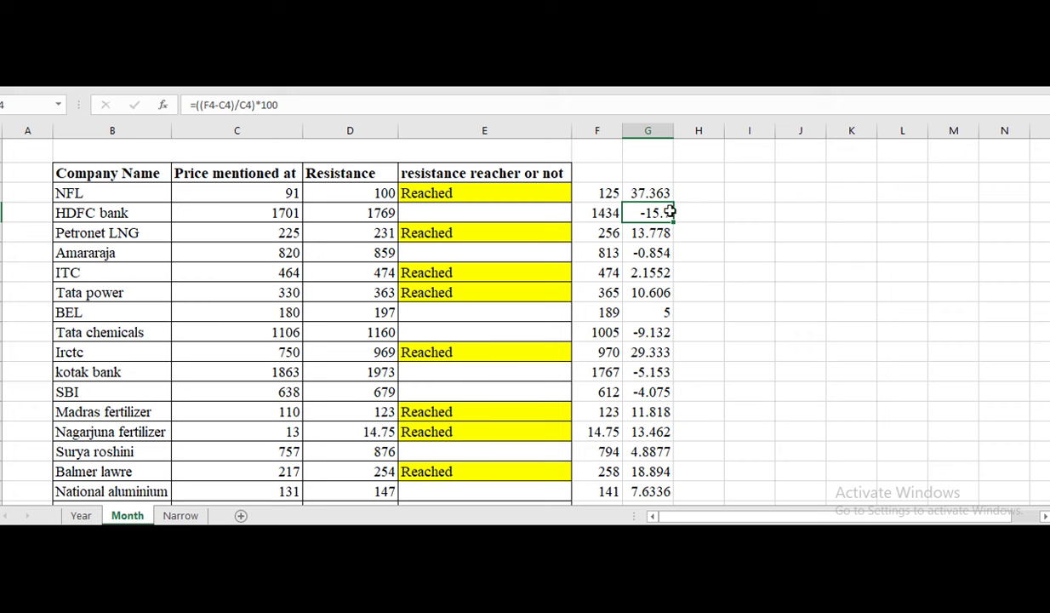
{"action": "left_click", "coordinate": [111, 211]}
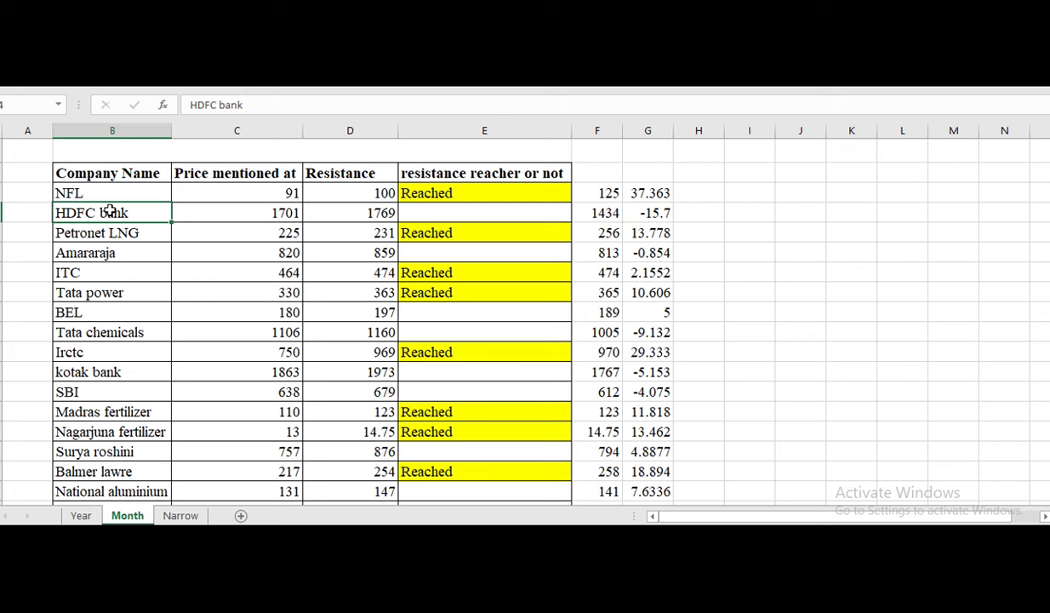
{"action": "left_click", "coordinate": [242, 213]}
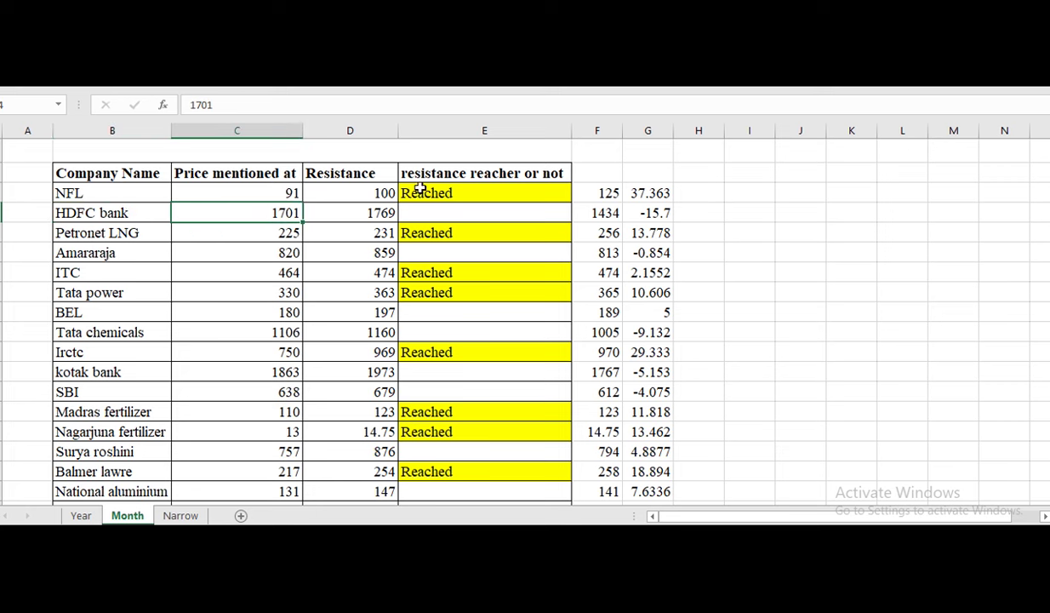
{"action": "left_click", "coordinate": [664, 215]}
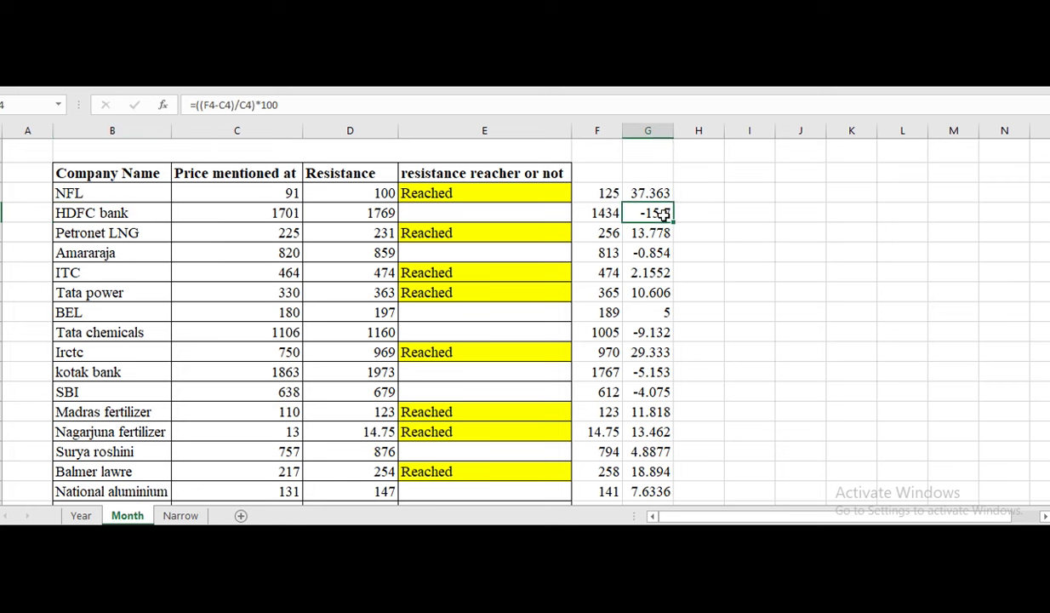
{"action": "left_click", "coordinate": [260, 210]}
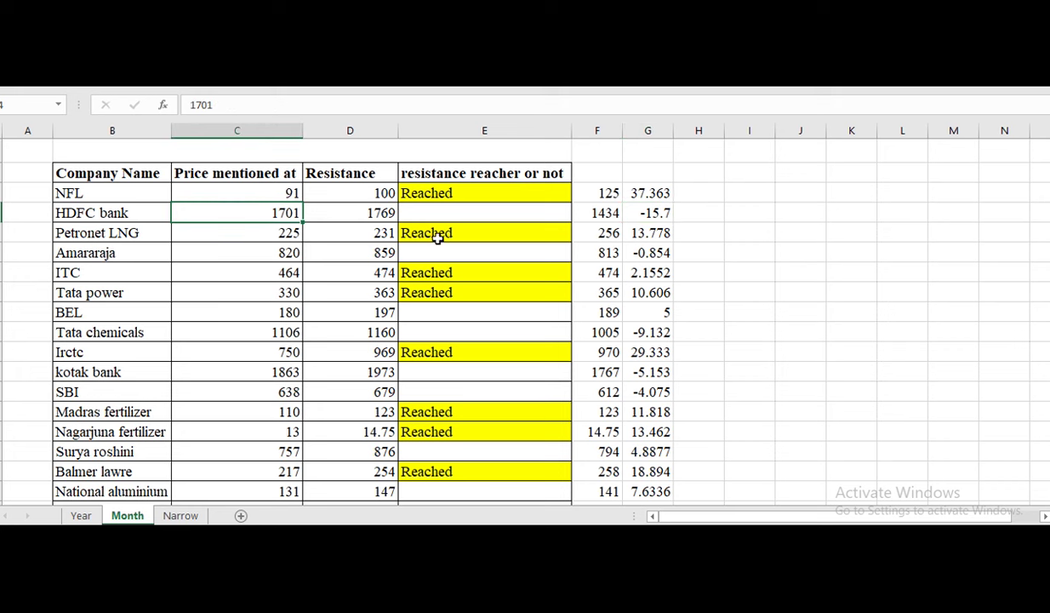
- Inspect the column G returns of NFL, Petronet LNG, Amararaja, ITC, Tata power, Tata chemicals and Irctc in the Month sheet
{"action": "left_click", "coordinate": [637, 192]}
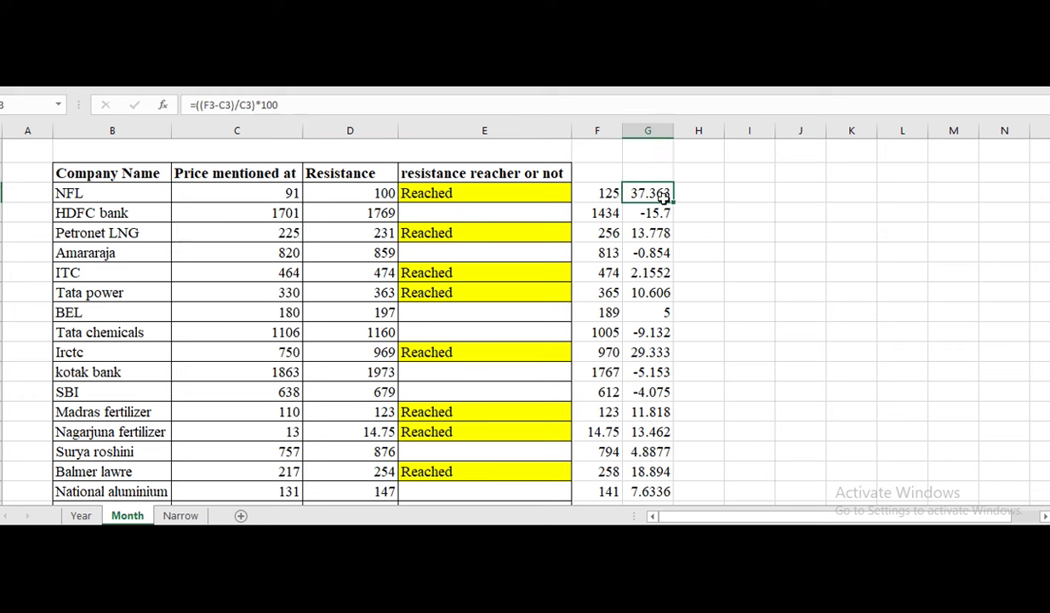
{"action": "left_click", "coordinate": [662, 233]}
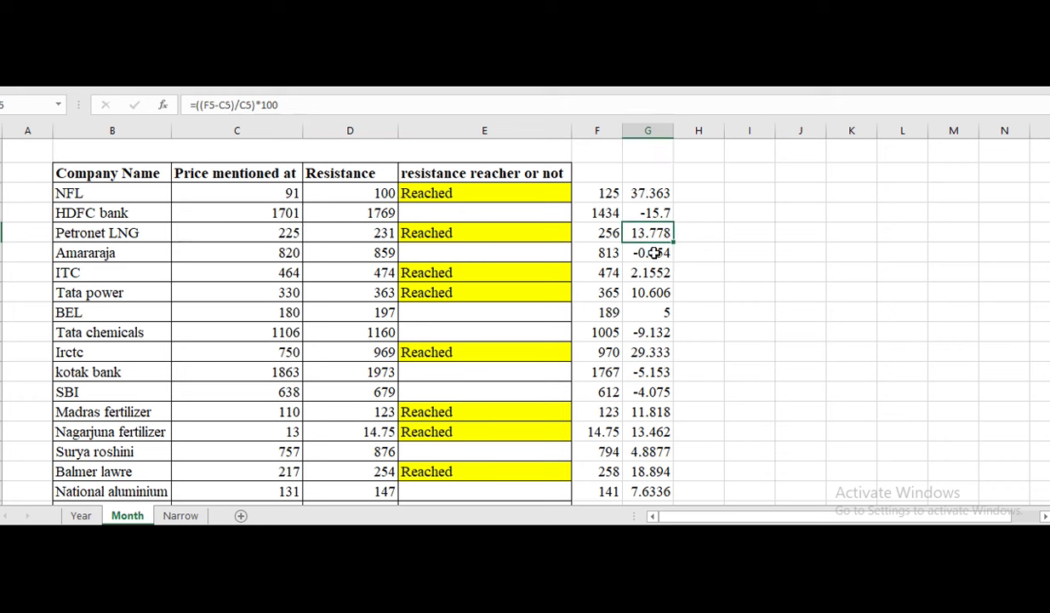
{"action": "left_click", "coordinate": [663, 253]}
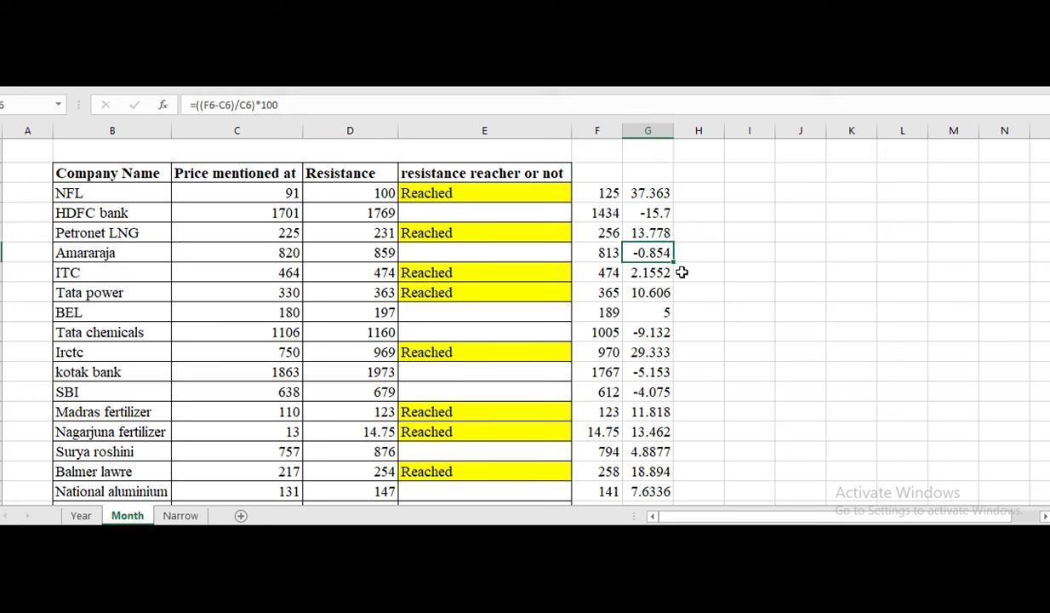
{"action": "left_click", "coordinate": [658, 273]}
{"action": "left_click", "coordinate": [660, 293]}
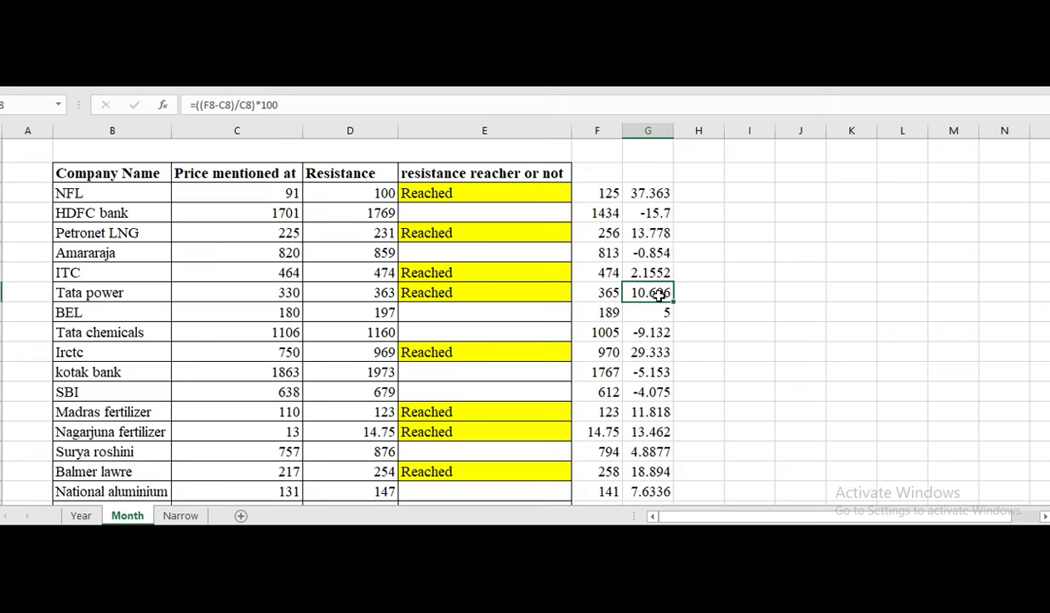
{"action": "scroll", "coordinate": [755, 331], "scroll_direction": "down", "scroll_amount": 2}
{"action": "left_click", "coordinate": [634, 209]}
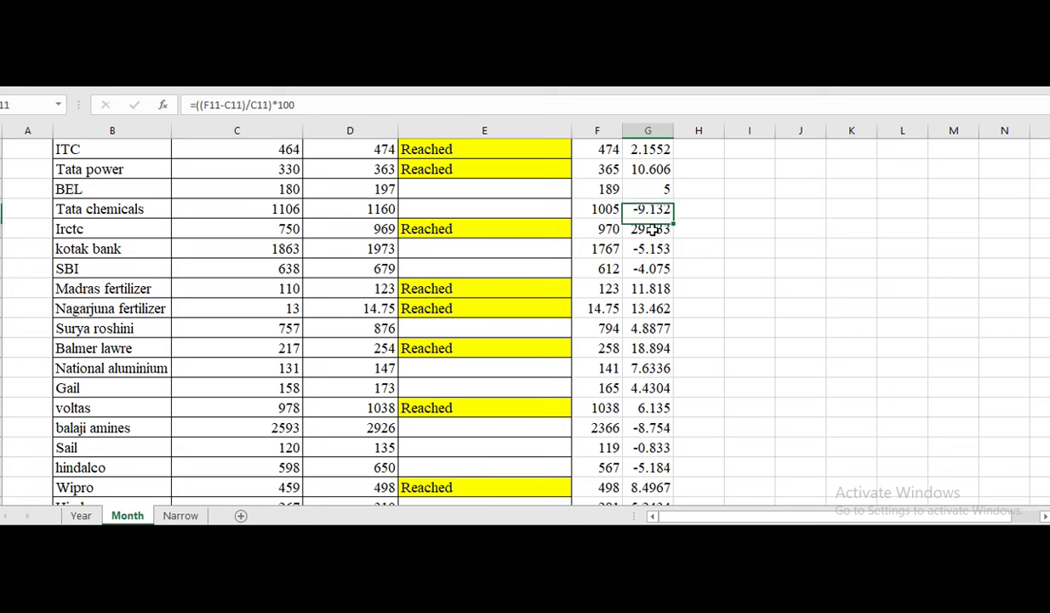
{"action": "left_click", "coordinate": [651, 229]}
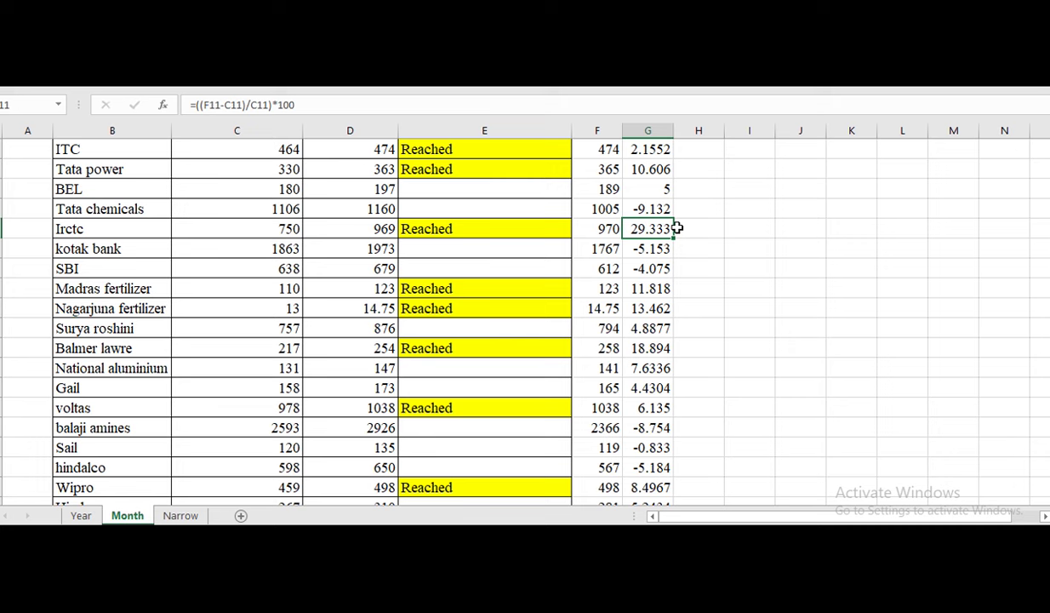
- Recheck the Month sheet's average return and compare Hind copper's mentioned price with its column F price
{"action": "scroll", "coordinate": [678, 256], "scroll_direction": "down", "scroll_amount": 4}
{"action": "left_click", "coordinate": [640, 308]}
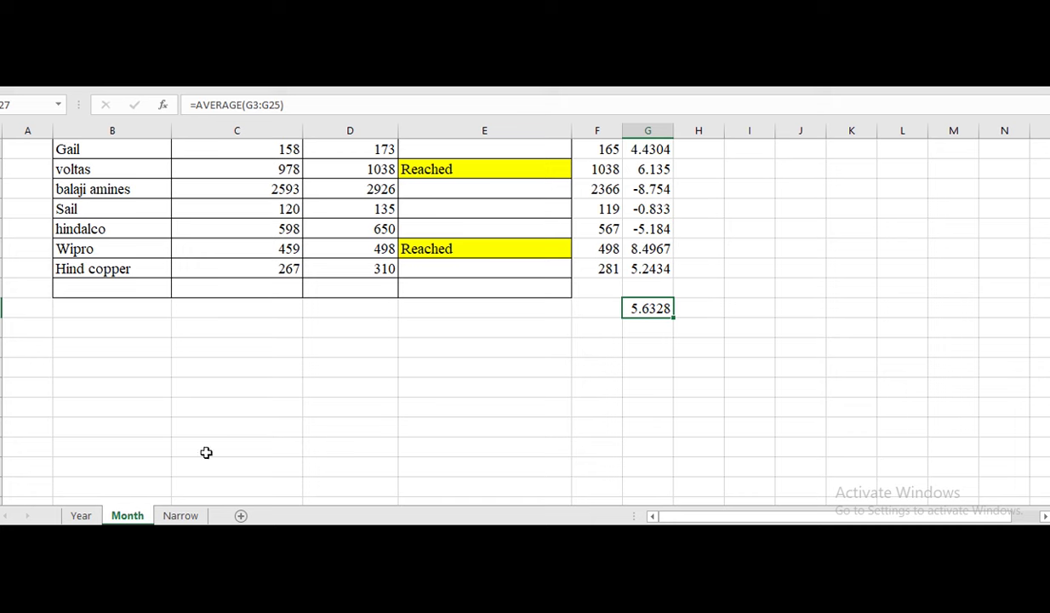
{"action": "scroll", "coordinate": [426, 361], "scroll_direction": "up", "scroll_amount": 2}
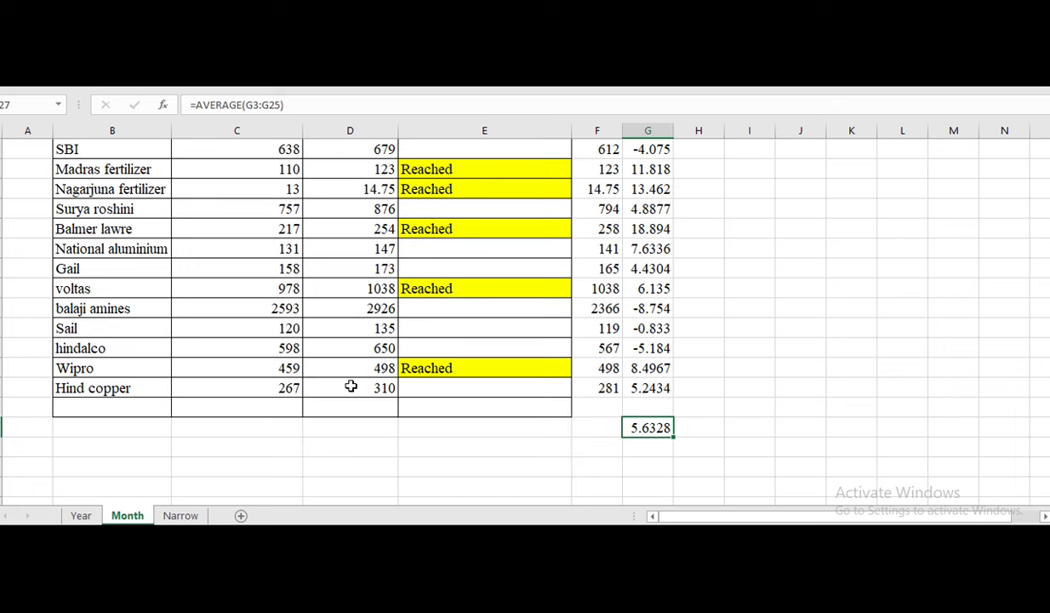
{"action": "left_click", "coordinate": [266, 389]}
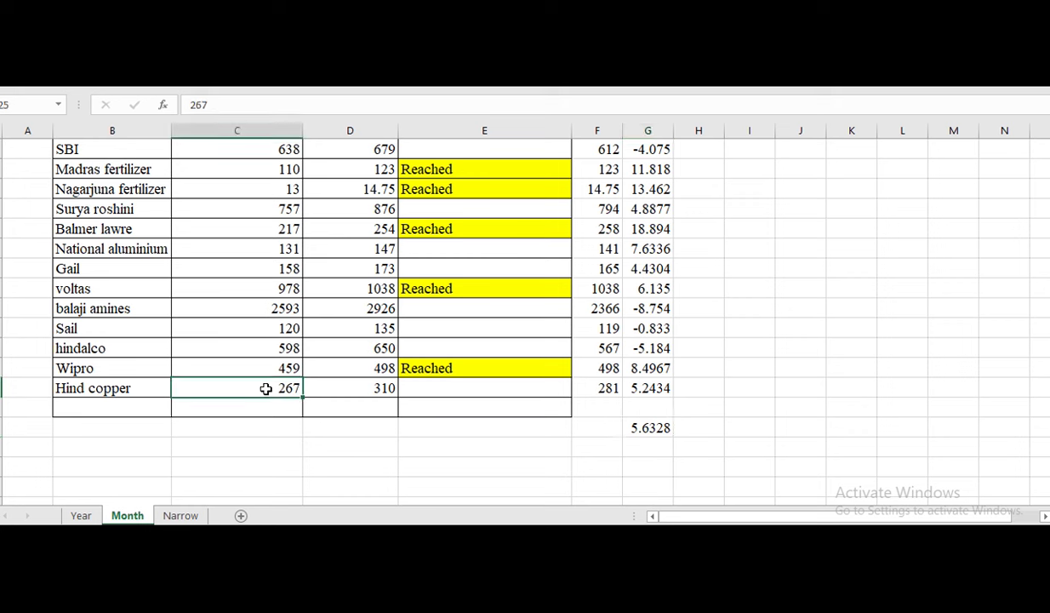
{"action": "left_click", "coordinate": [593, 389]}
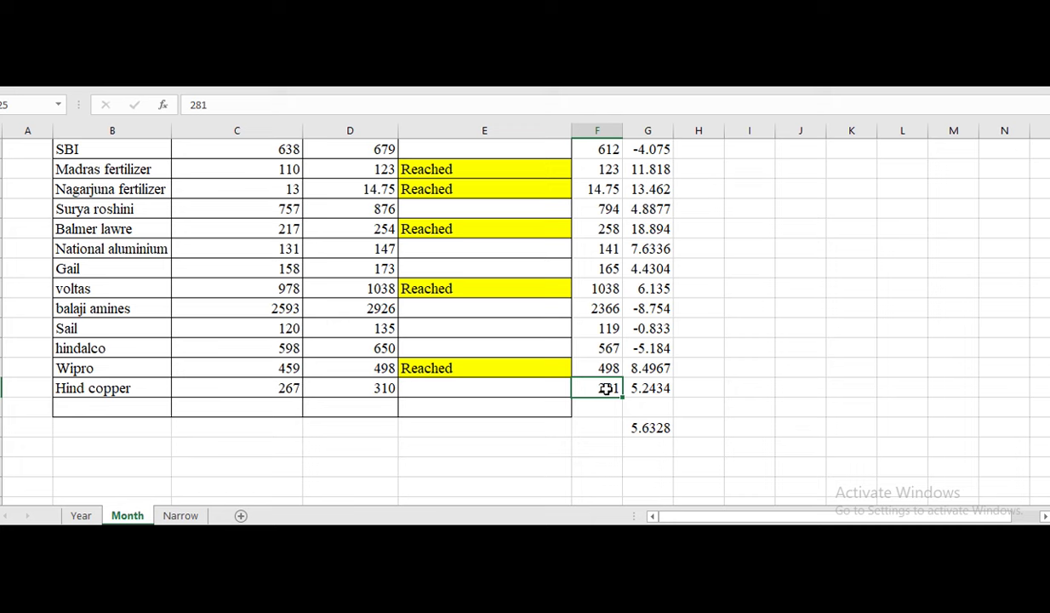
- Open the Narrow sheet and highlight the month labels and Reached marks from Pginvit to KPIT, including Pginvit's resistance
{"action": "left_click", "coordinate": [182, 514]}
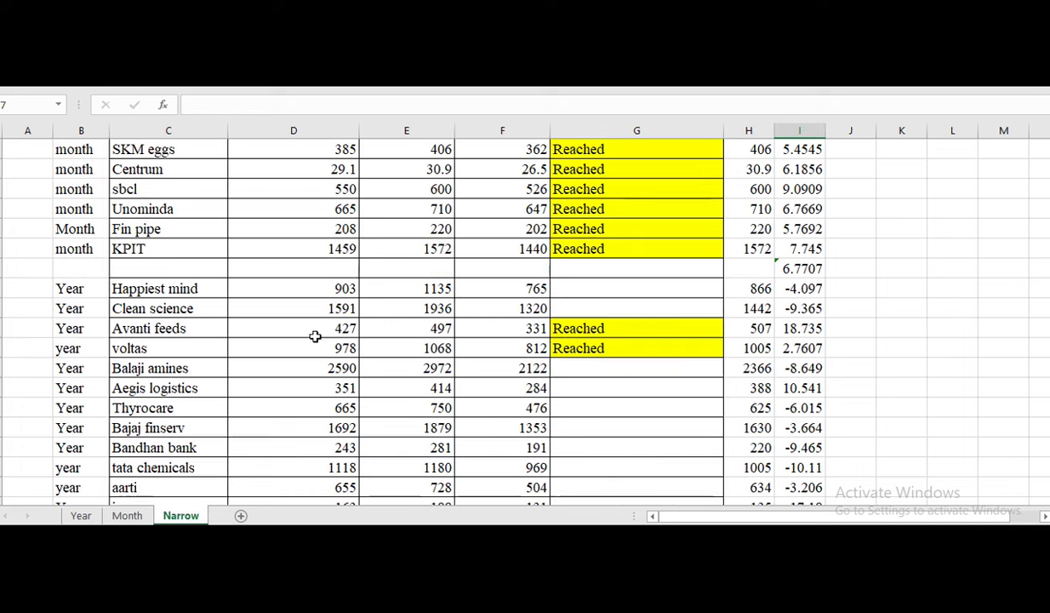
{"action": "scroll", "coordinate": [491, 334], "scroll_direction": "up", "scroll_amount": 1}
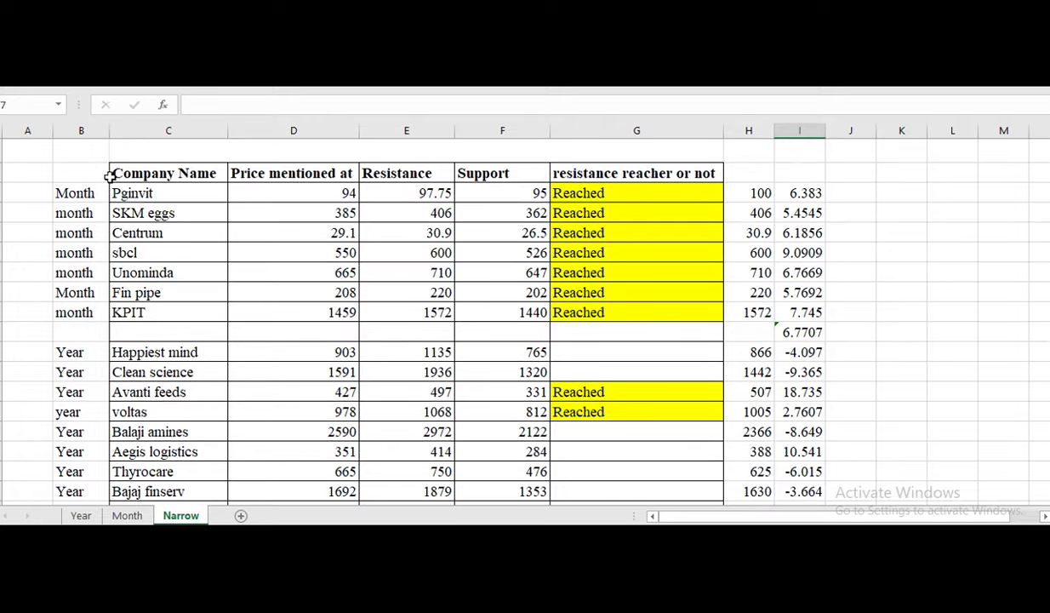
{"action": "left_click_drag", "start_coordinate": [82, 194], "coordinate": [77, 307]}
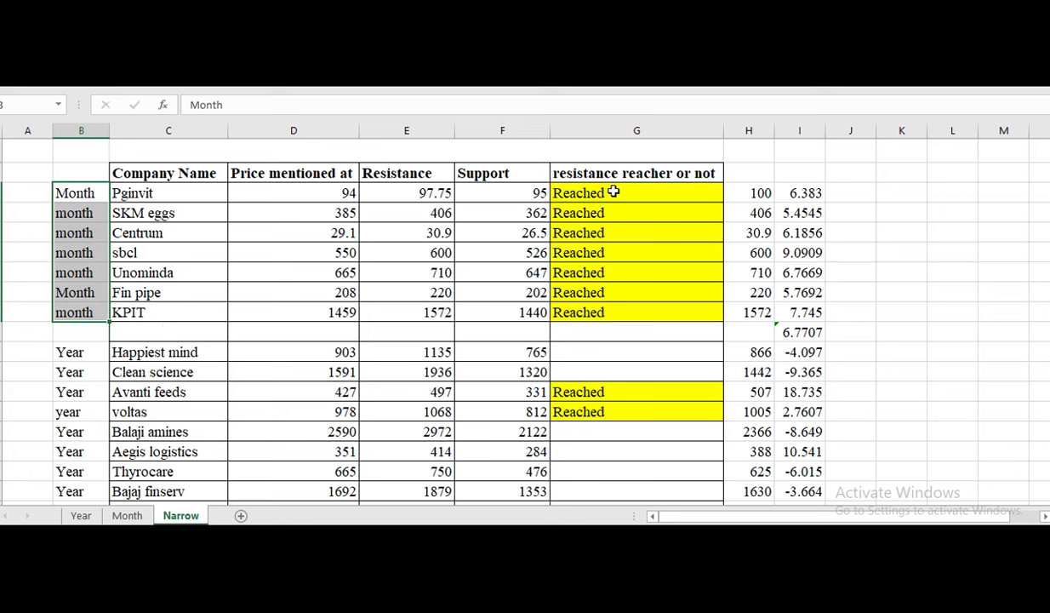
{"action": "left_click_drag", "start_coordinate": [613, 192], "coordinate": [613, 326]}
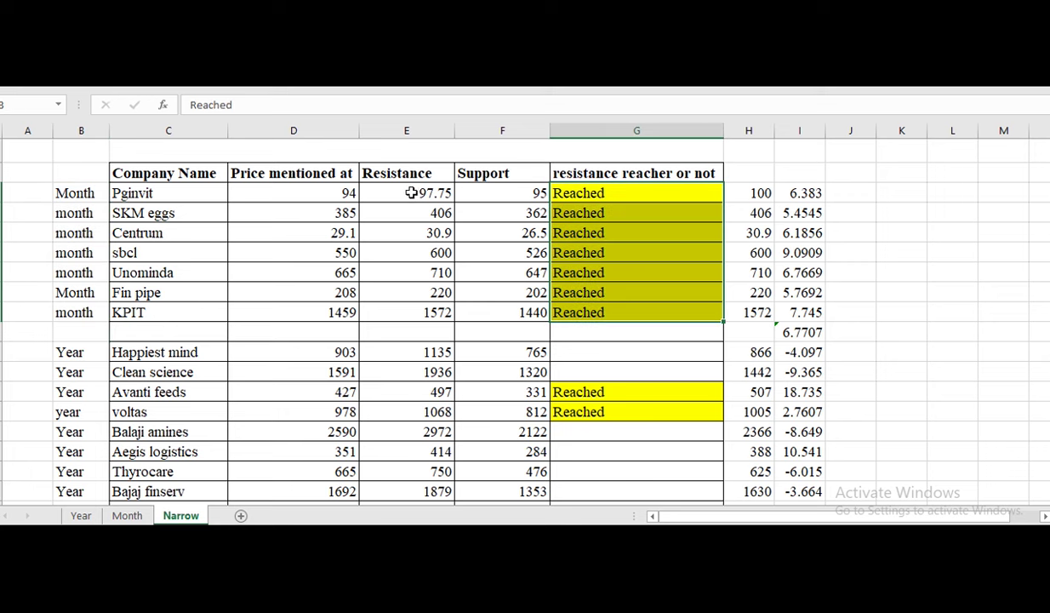
{"action": "left_click", "coordinate": [411, 193]}
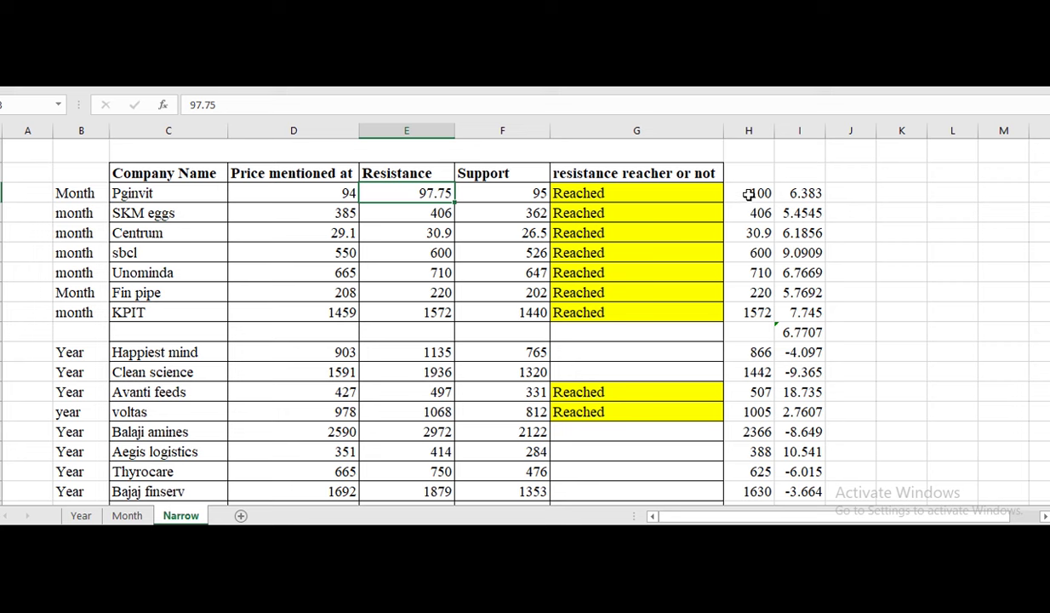
- Review the column H prices of the Narrow sheet's month stocks and the average return beneath that group
{"action": "left_click_drag", "start_coordinate": [749, 194], "coordinate": [756, 306]}
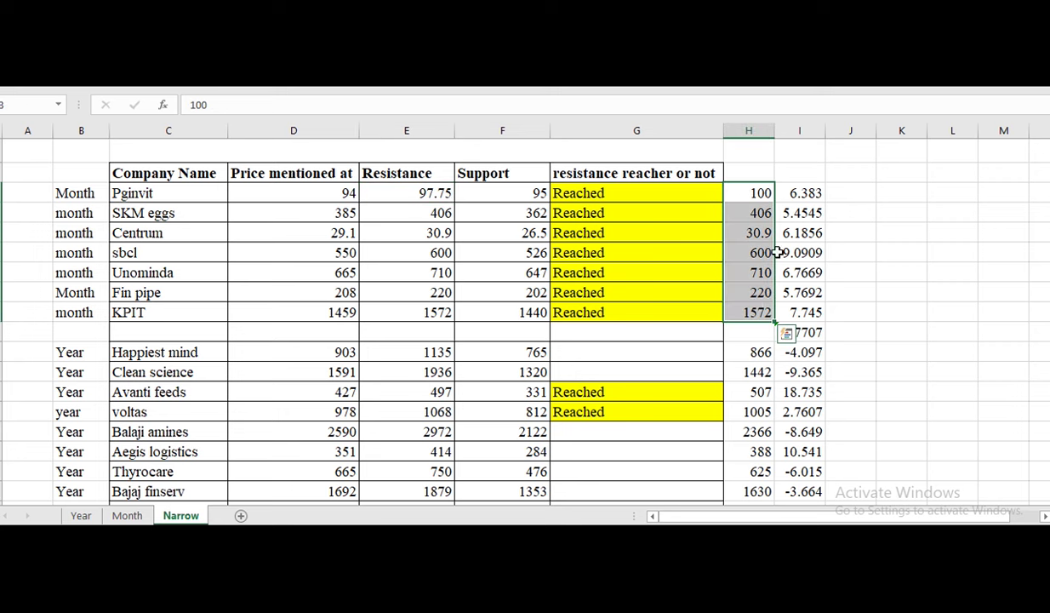
{"action": "left_click", "coordinate": [896, 329]}
{"action": "left_click", "coordinate": [800, 332]}
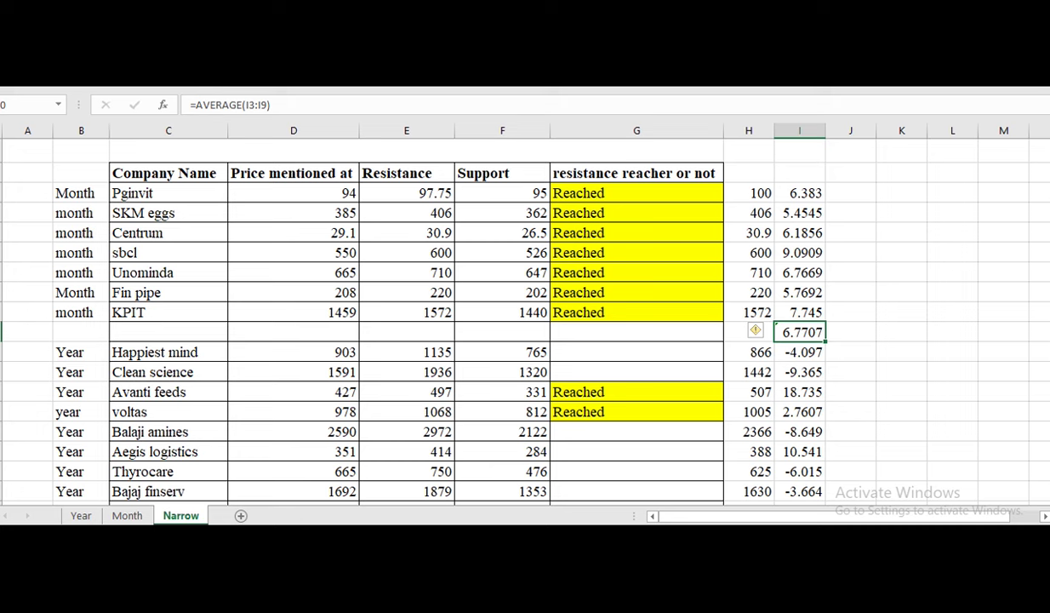
- Examine the Narrow sheet's year stocks from Happiest mind to rallis and the average return beneath them
{"action": "scroll", "coordinate": [453, 181], "scroll_direction": "down", "scroll_amount": 2}
{"action": "left_click_drag", "start_coordinate": [69, 228], "coordinate": [805, 438]}
{"action": "left_click", "coordinate": [800, 467]}
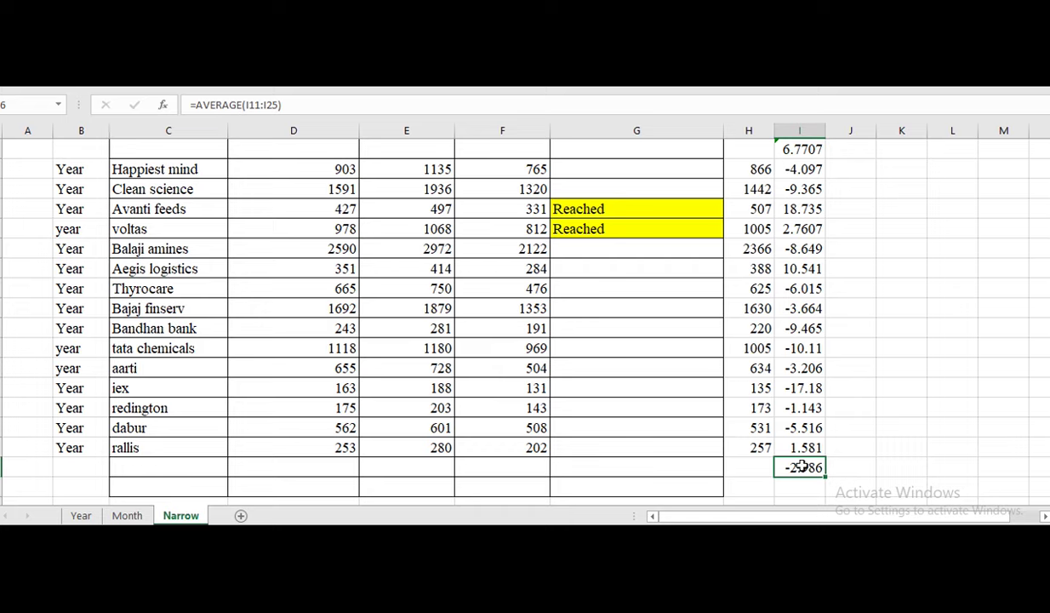
{"action": "scroll", "coordinate": [473, 386], "scroll_direction": "up", "scroll_amount": 1}
{"action": "scroll", "coordinate": [473, 385], "scroll_direction": "up", "scroll_amount": 1}
{"action": "scroll", "coordinate": [136, 221], "scroll_direction": "down", "scroll_amount": 1}
{"action": "left_click_drag", "start_coordinate": [120, 169], "coordinate": [652, 443]}
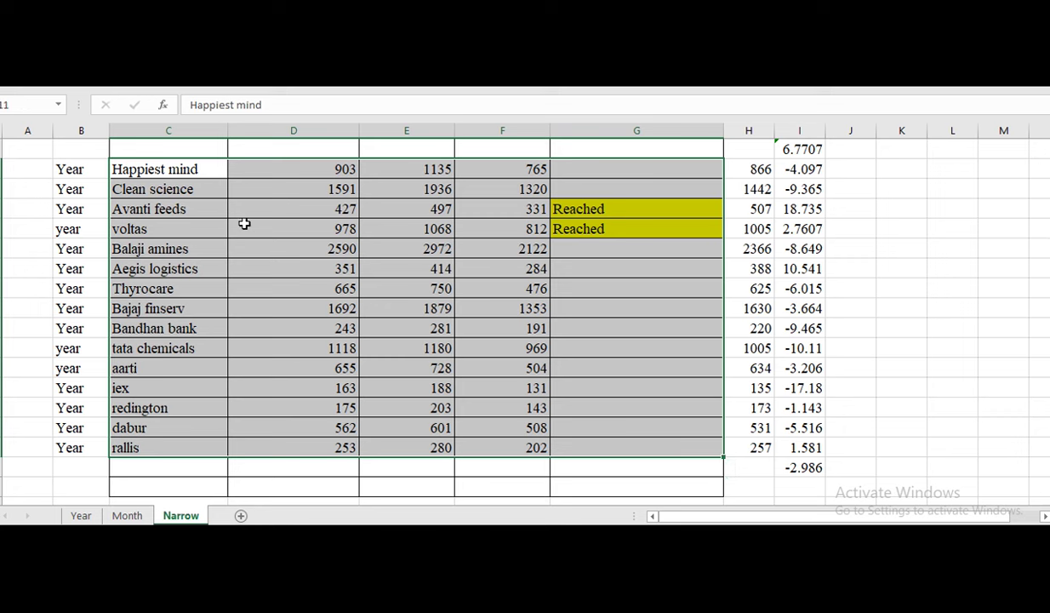
- Compare the resistance levels of voltas and Avanti feeds with their column H prices in the Narrow sheet
{"action": "left_click", "coordinate": [577, 228]}
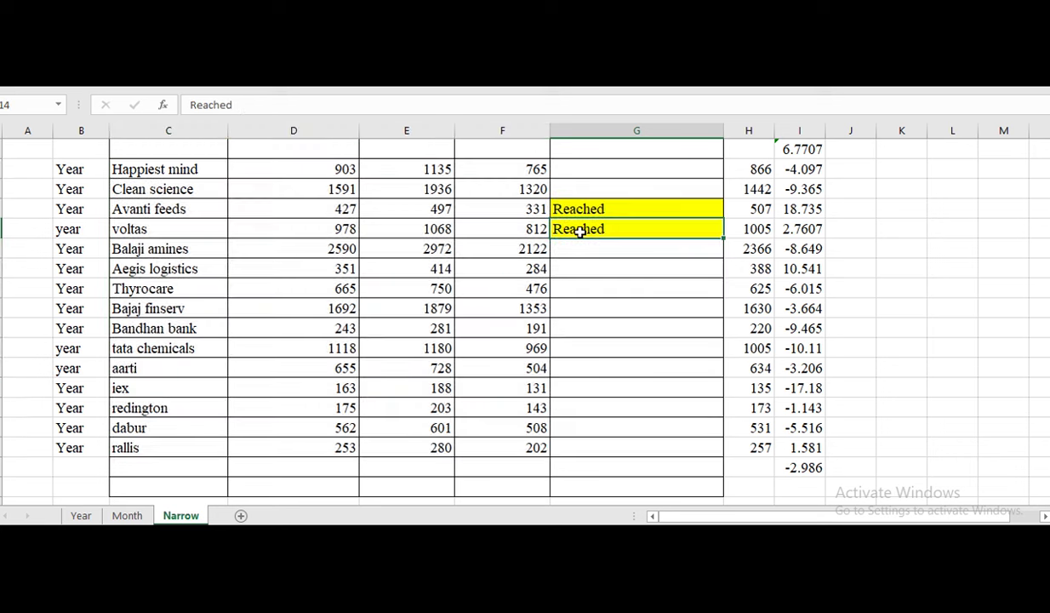
{"action": "left_click", "coordinate": [438, 228]}
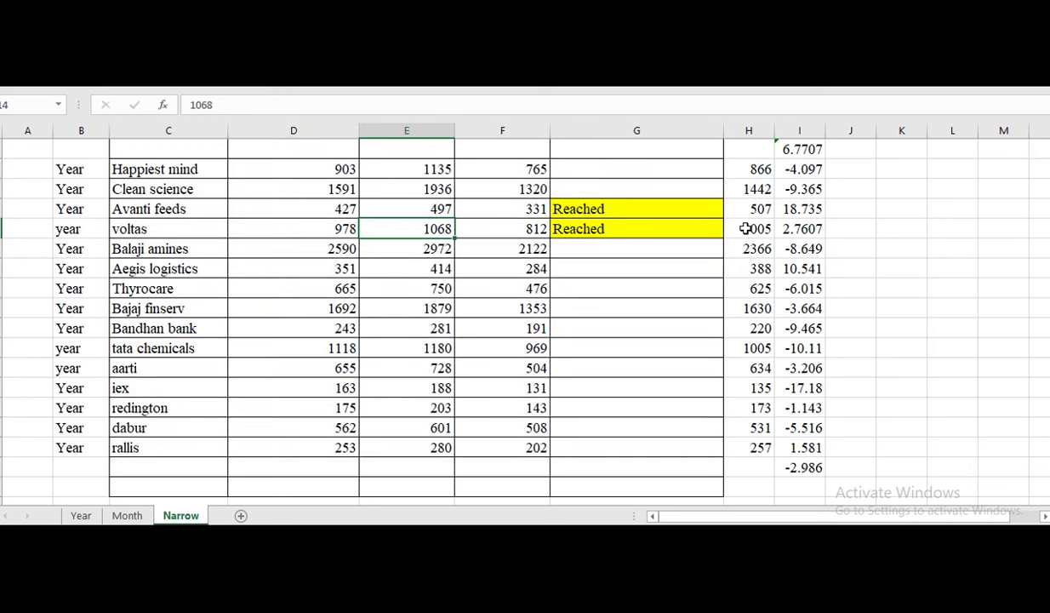
{"action": "left_click", "coordinate": [739, 229]}
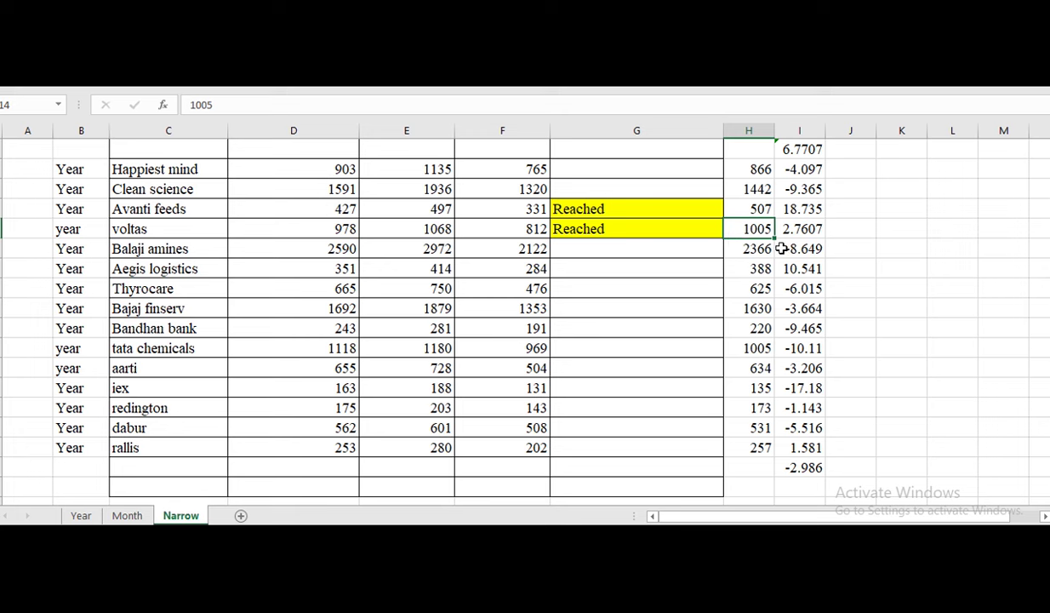
{"action": "left_click", "coordinate": [425, 210]}
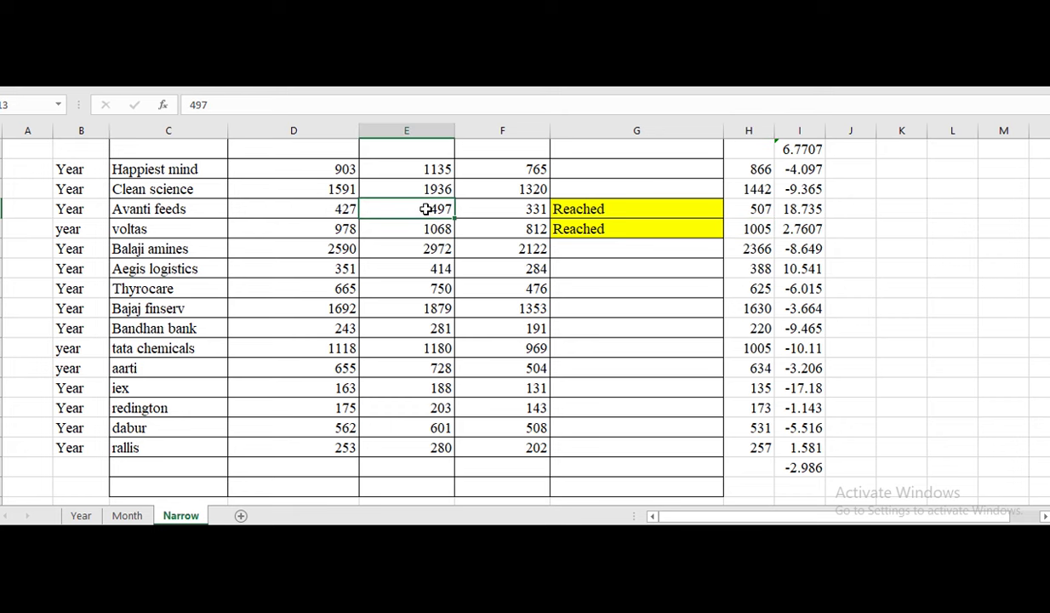
{"action": "left_click", "coordinate": [746, 209]}
{"action": "left_click", "coordinate": [429, 208]}
{"action": "left_click", "coordinate": [746, 207]}
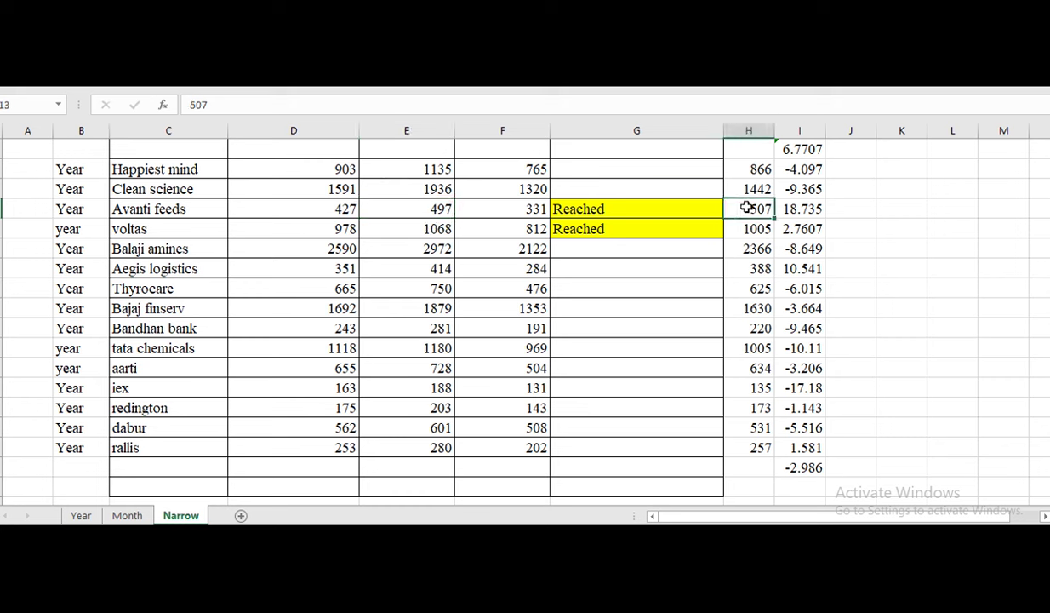
{"action": "left_click", "coordinate": [423, 209]}
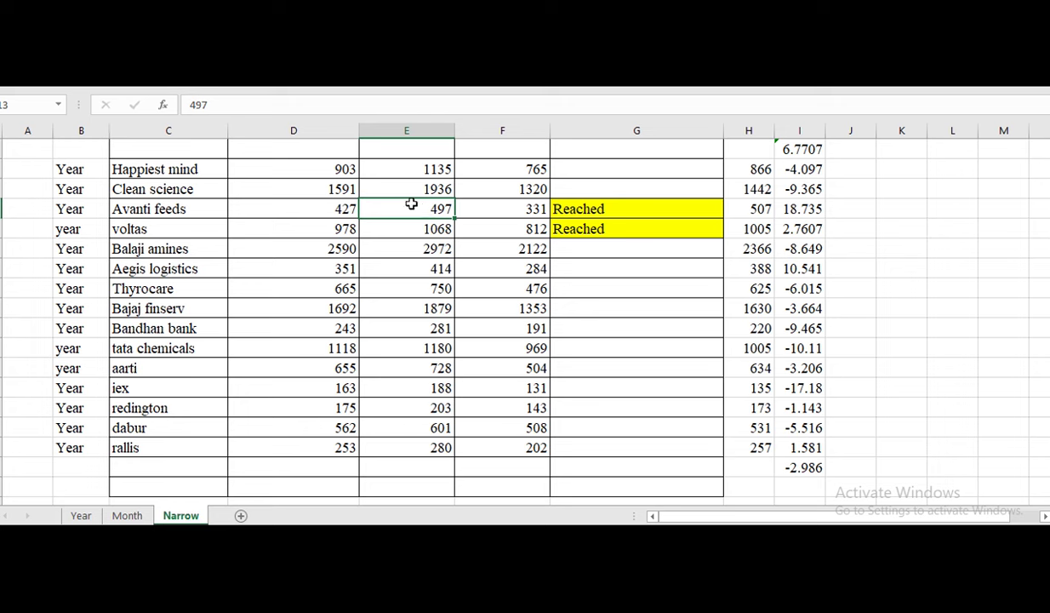
- Highlight the year stock rows from Happiest mind to rallis and check Avanti feeds' column H price
{"action": "left_click_drag", "start_coordinate": [158, 169], "coordinate": [808, 448]}
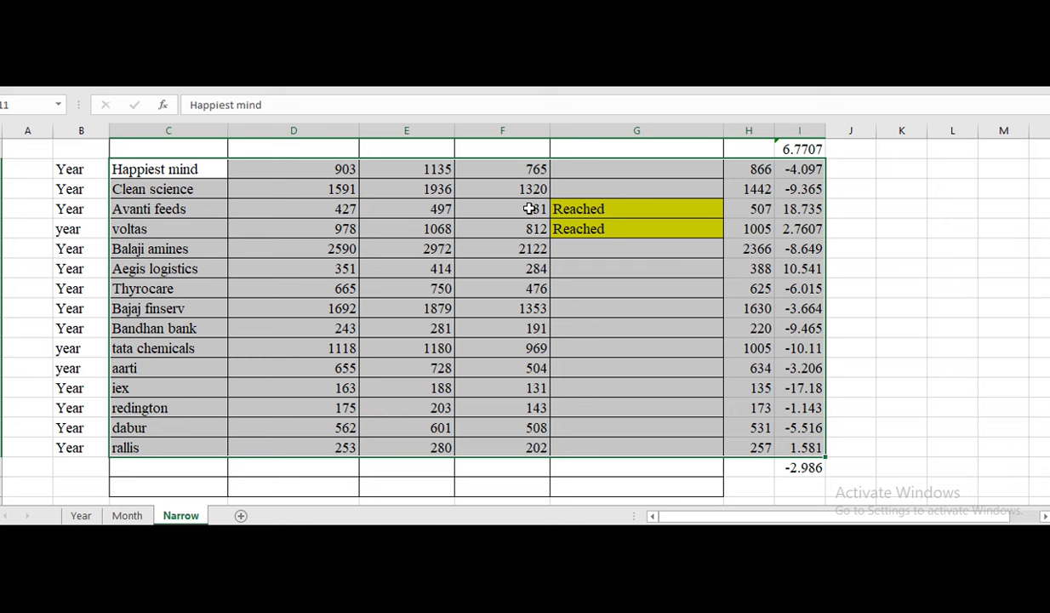
{"action": "left_click", "coordinate": [735, 209]}
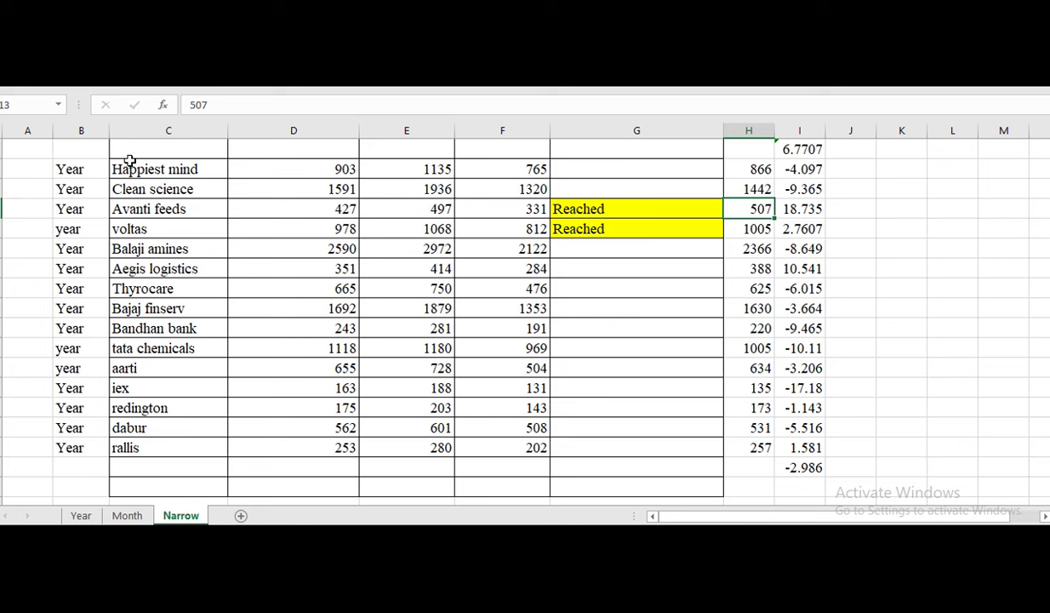
{"action": "left_click_drag", "start_coordinate": [129, 165], "coordinate": [537, 449]}
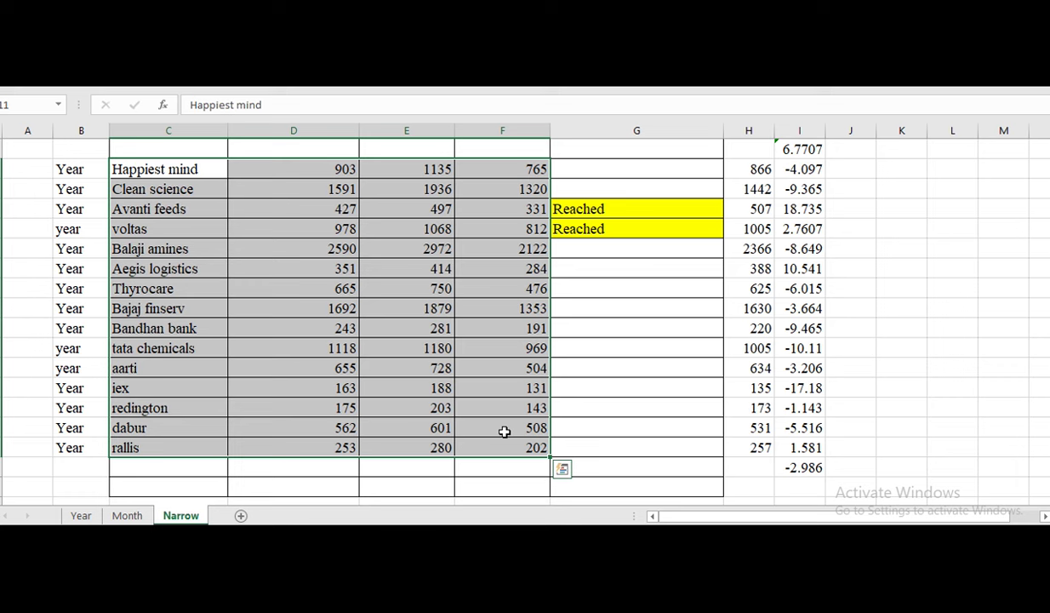
- Highlight the month stock rows from Pginvit to KPIT, and compare SKM eggs' column H price with its mentioned price
{"action": "scroll", "coordinate": [640, 337], "scroll_direction": "up", "scroll_amount": 3}
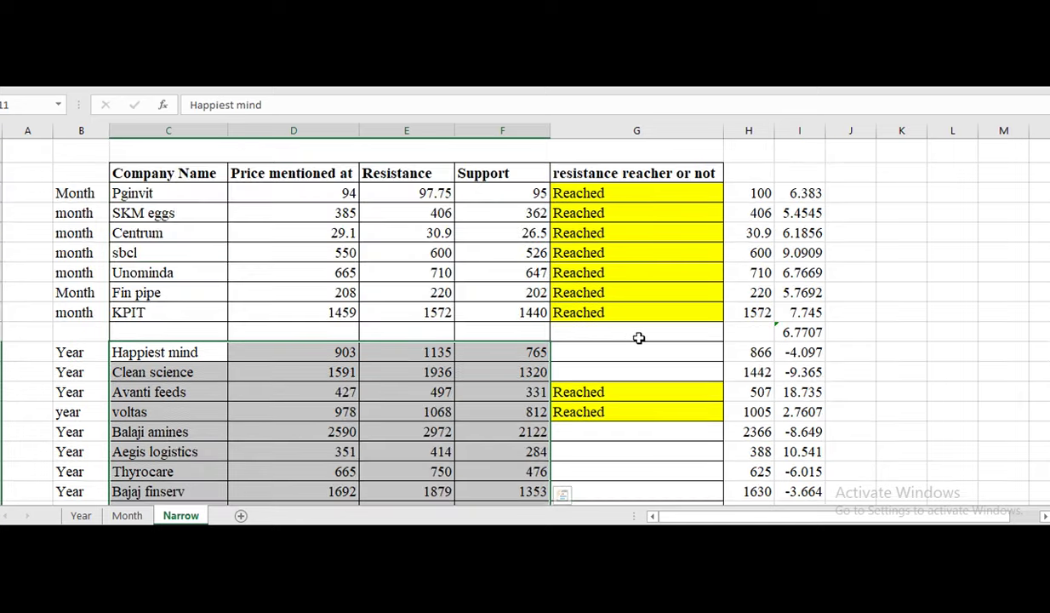
{"action": "left_click_drag", "start_coordinate": [175, 195], "coordinate": [622, 315]}
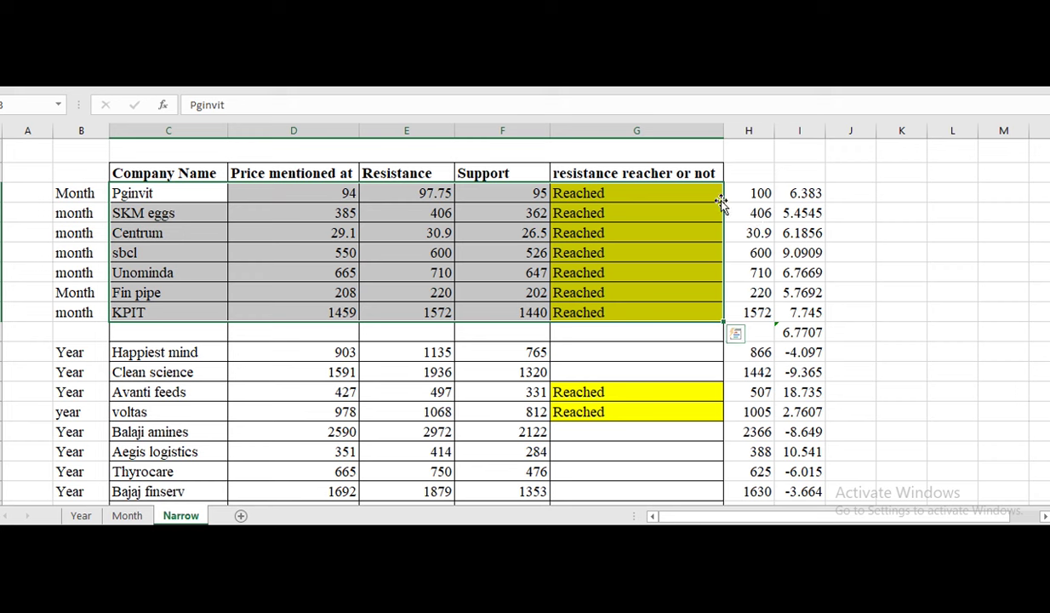
{"action": "left_click", "coordinate": [188, 214]}
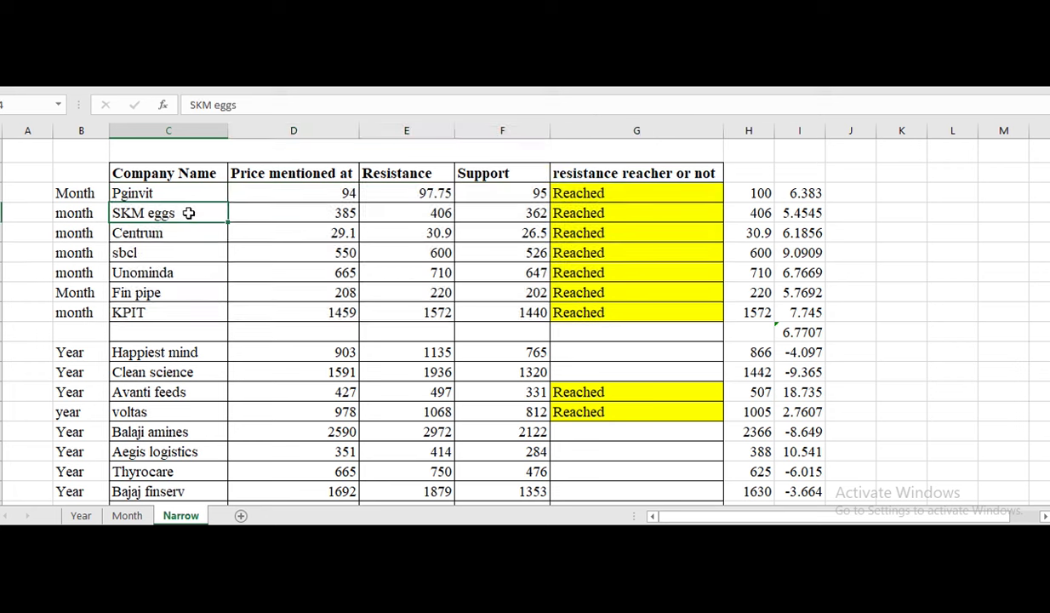
{"action": "left_click", "coordinate": [742, 214]}
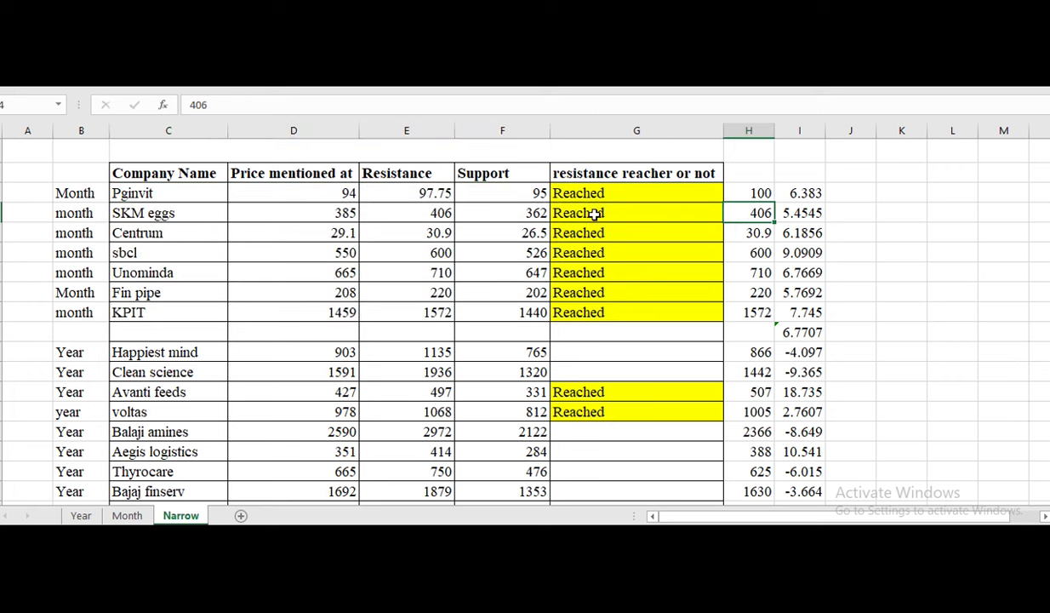
{"action": "left_click", "coordinate": [332, 214]}
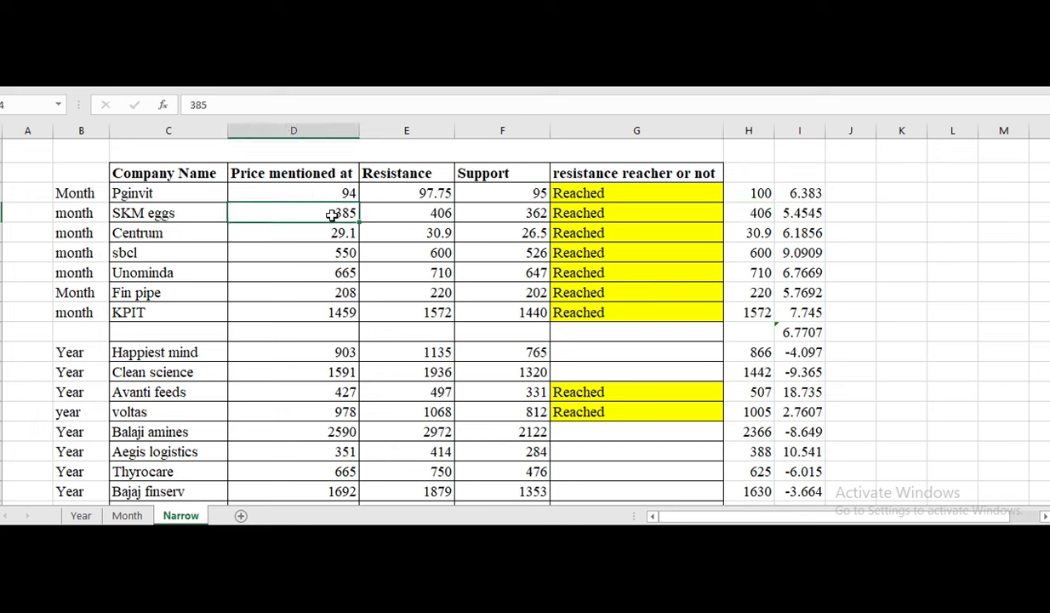